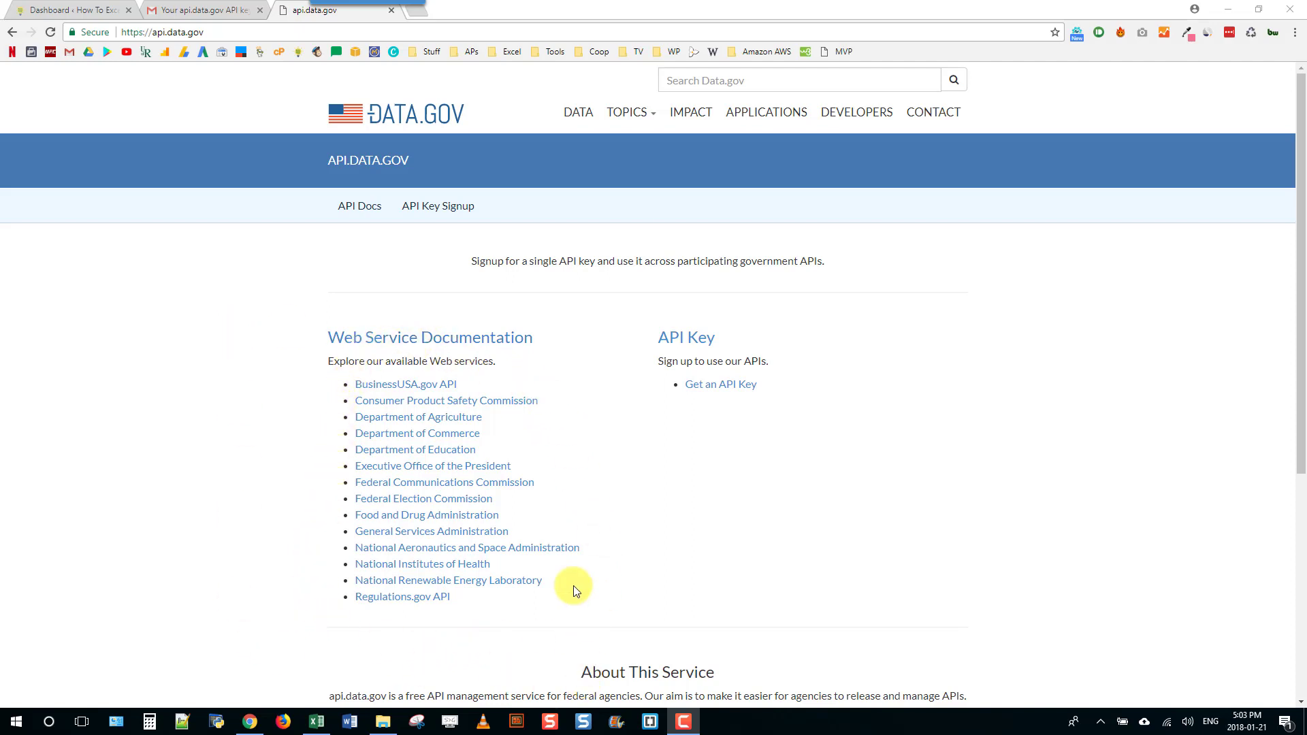
Open the api.data.gov API key signup form in a new tab, then view the Gmail API key email
{"action": "right_click", "coordinate": [720, 387]}
{"action": "left_click", "coordinate": [739, 394]}
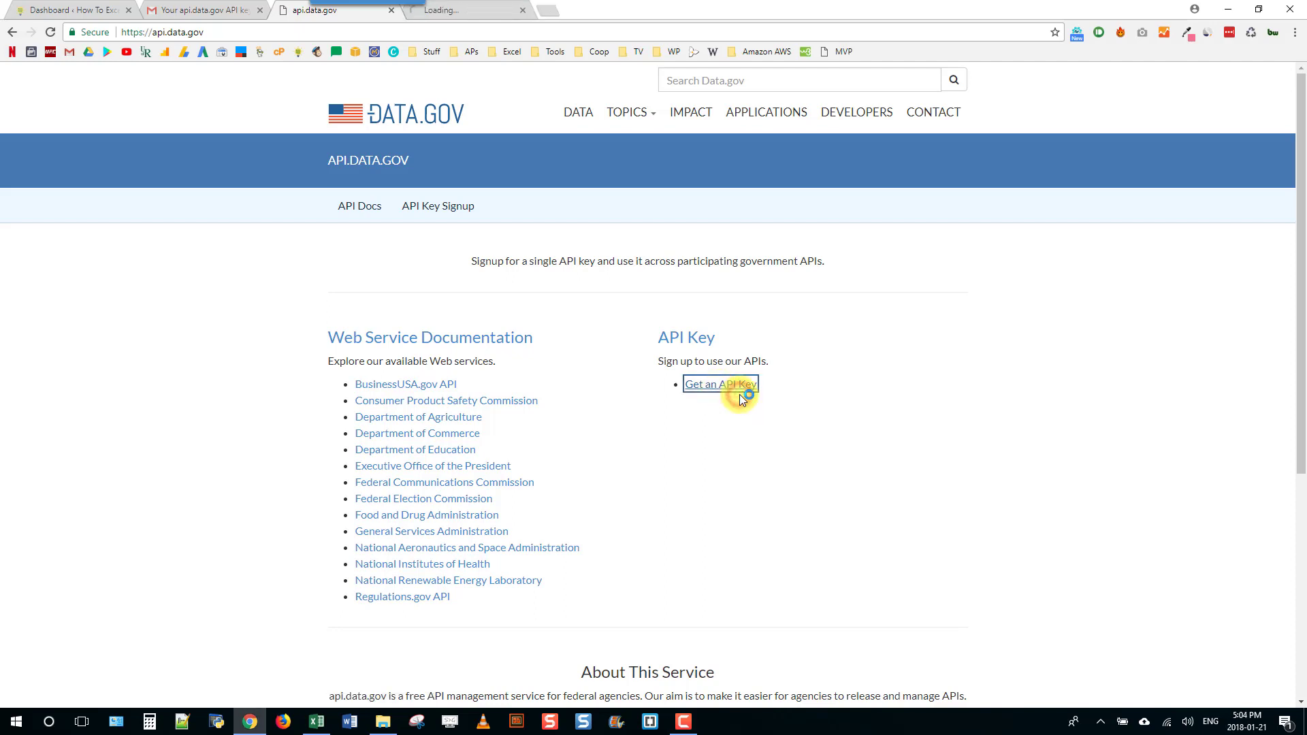
{"action": "left_click", "coordinate": [488, 10]}
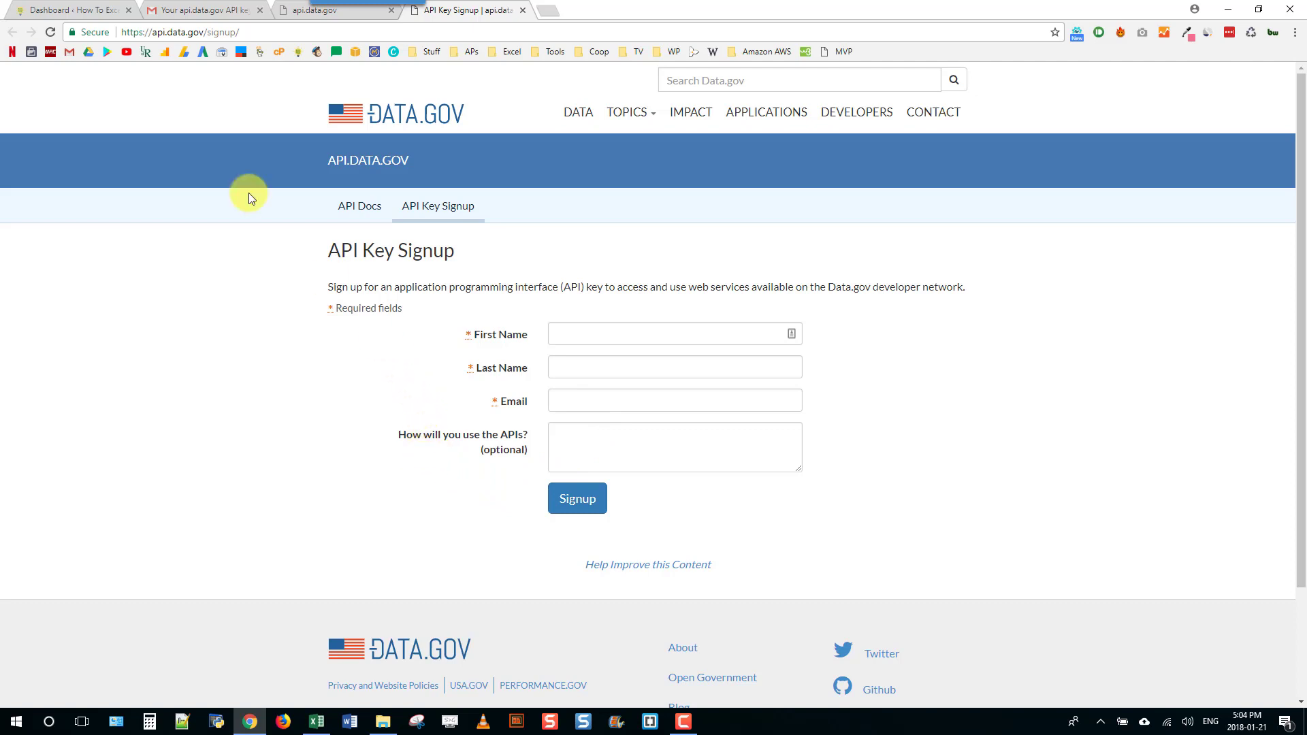
{"action": "left_click", "coordinate": [201, 10]}
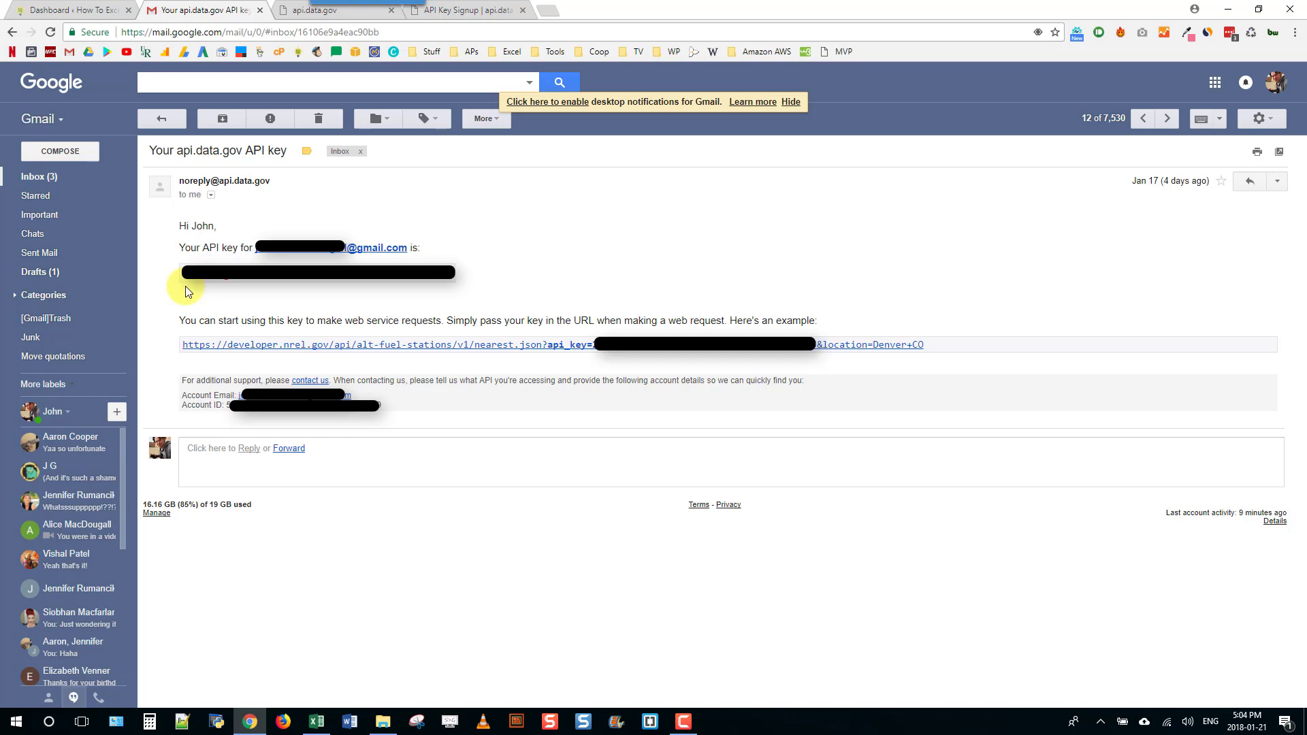
Browse from api.data.gov via NREL Developer Network, Transportation and Alternative Fuel Stations to Nearest Stations
{"action": "left_click", "coordinate": [304, 9]}
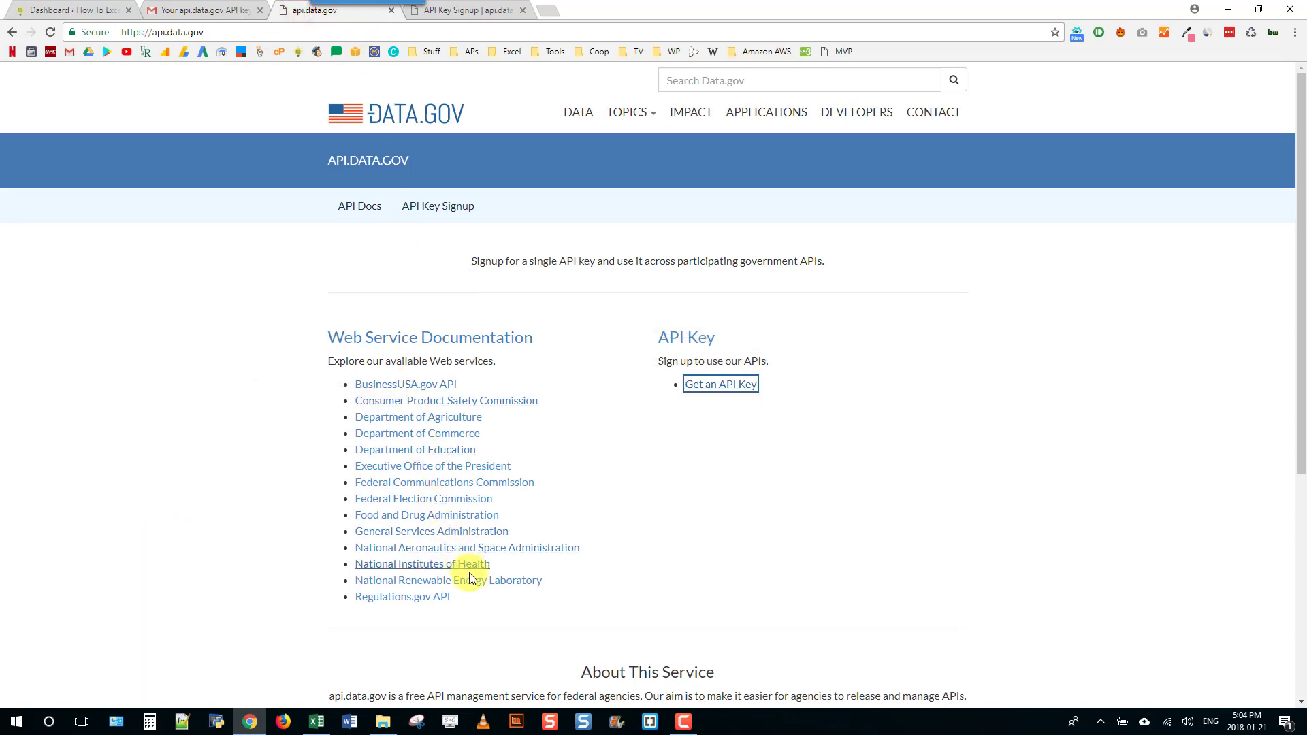
{"action": "scroll", "coordinate": [476, 572], "scroll_direction": "down", "scroll_amount": 2}
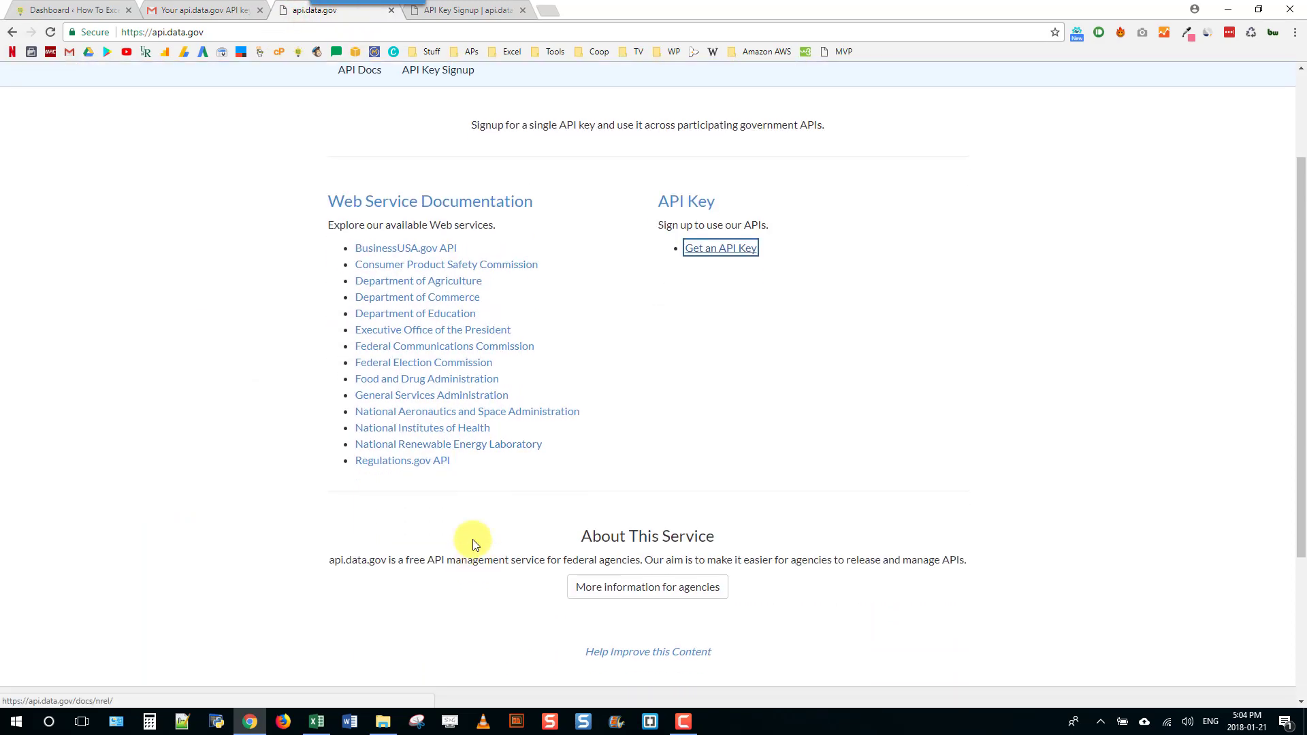
{"action": "left_click", "coordinate": [489, 444]}
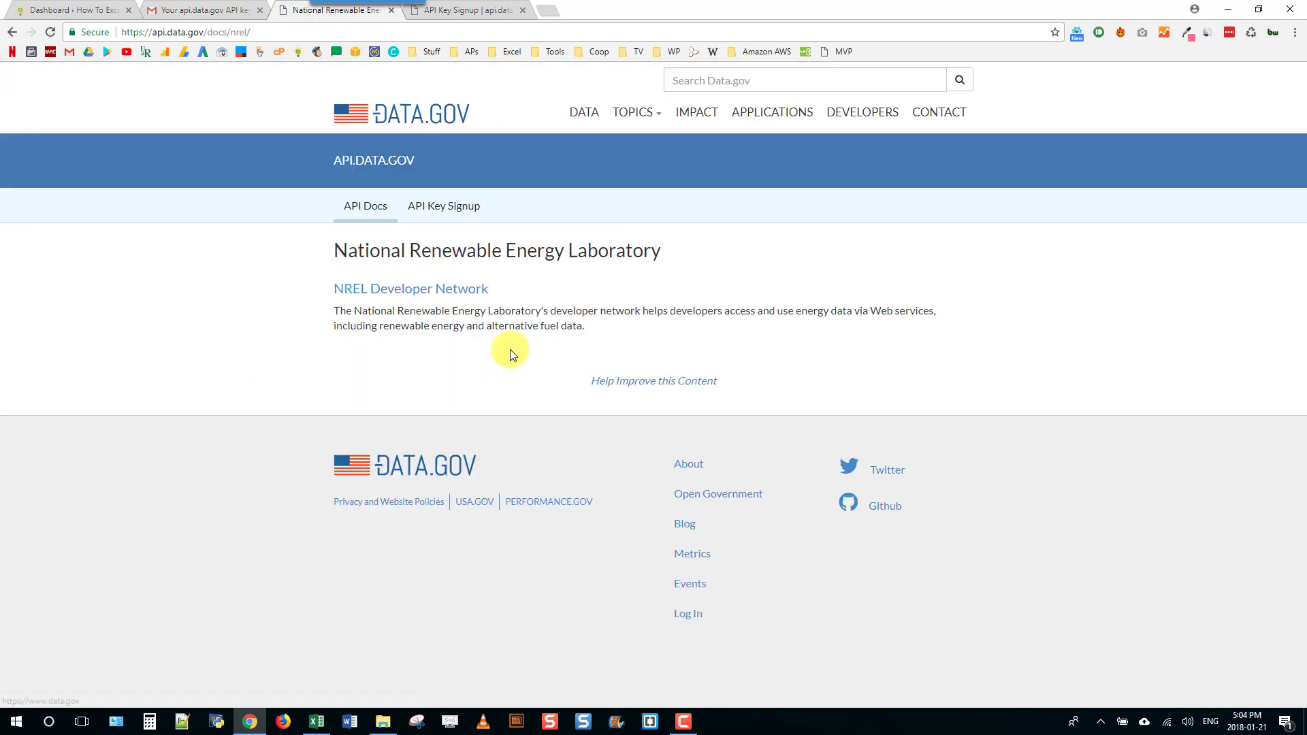
{"action": "left_click", "coordinate": [455, 291]}
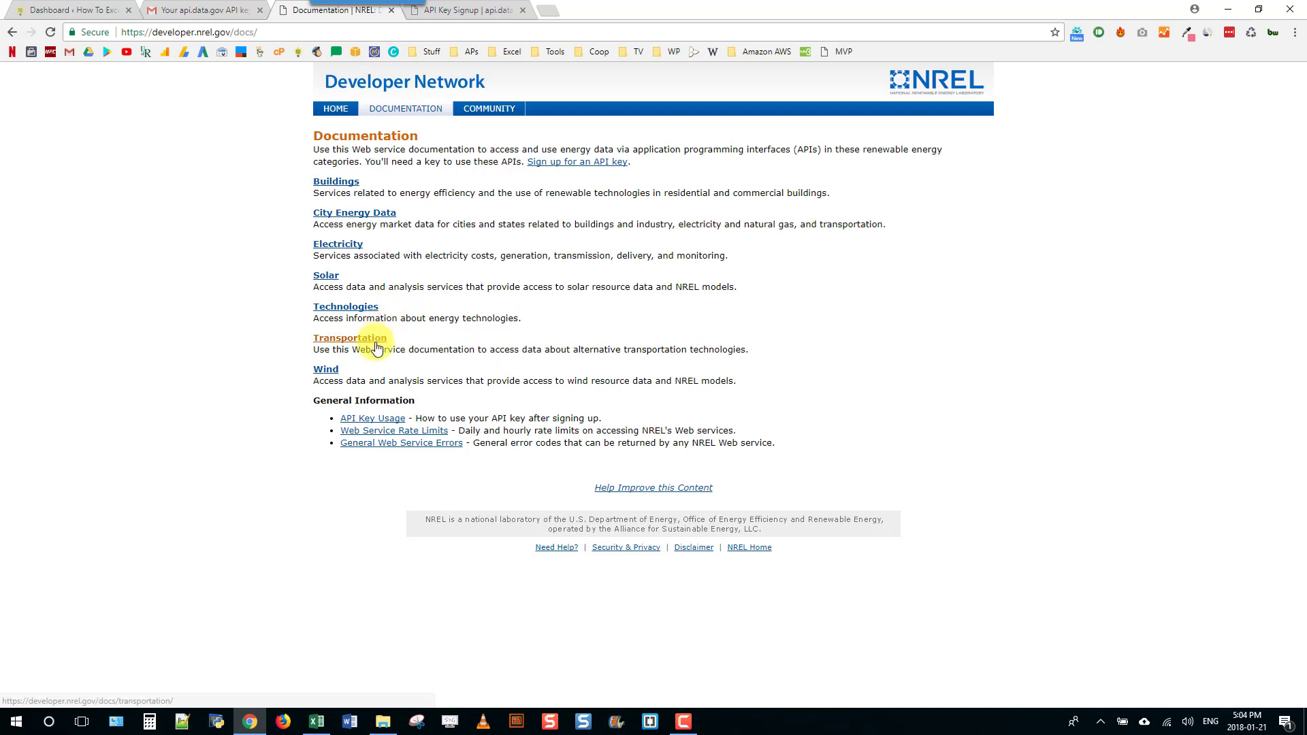
{"action": "left_click", "coordinate": [376, 343]}
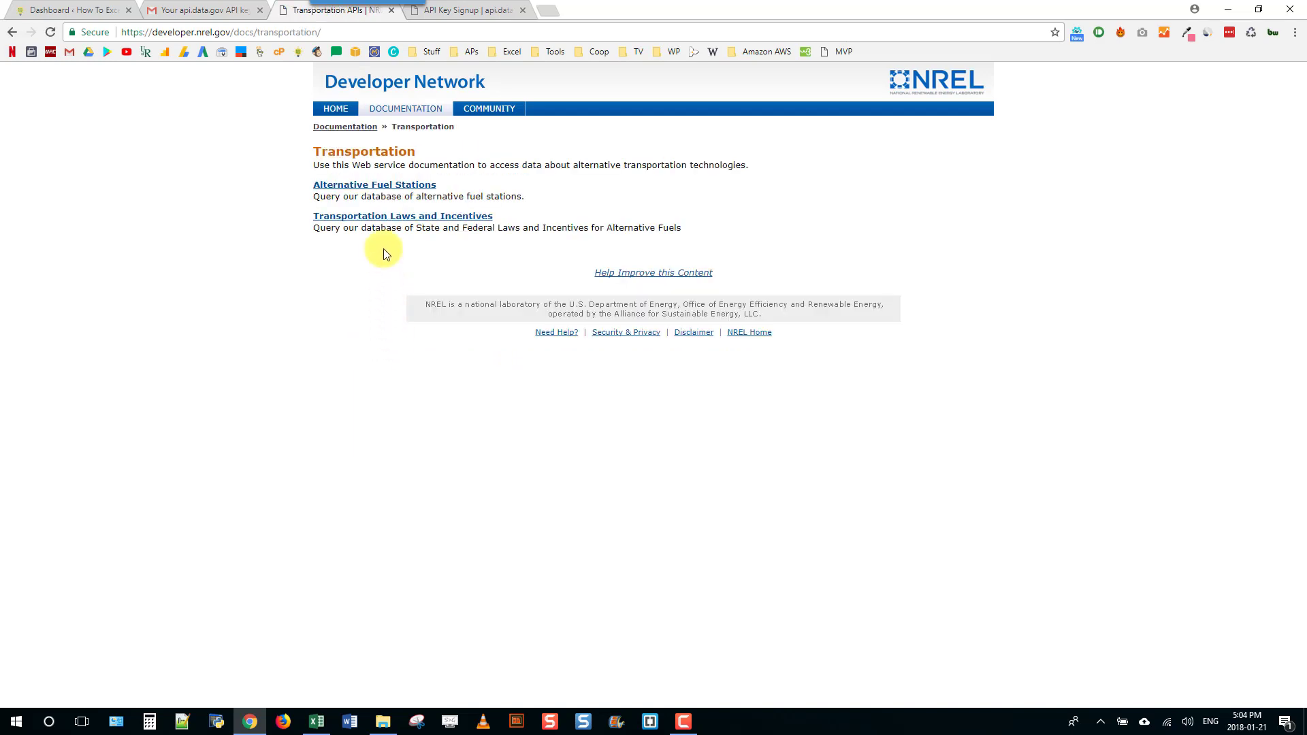
{"action": "left_click", "coordinate": [370, 186]}
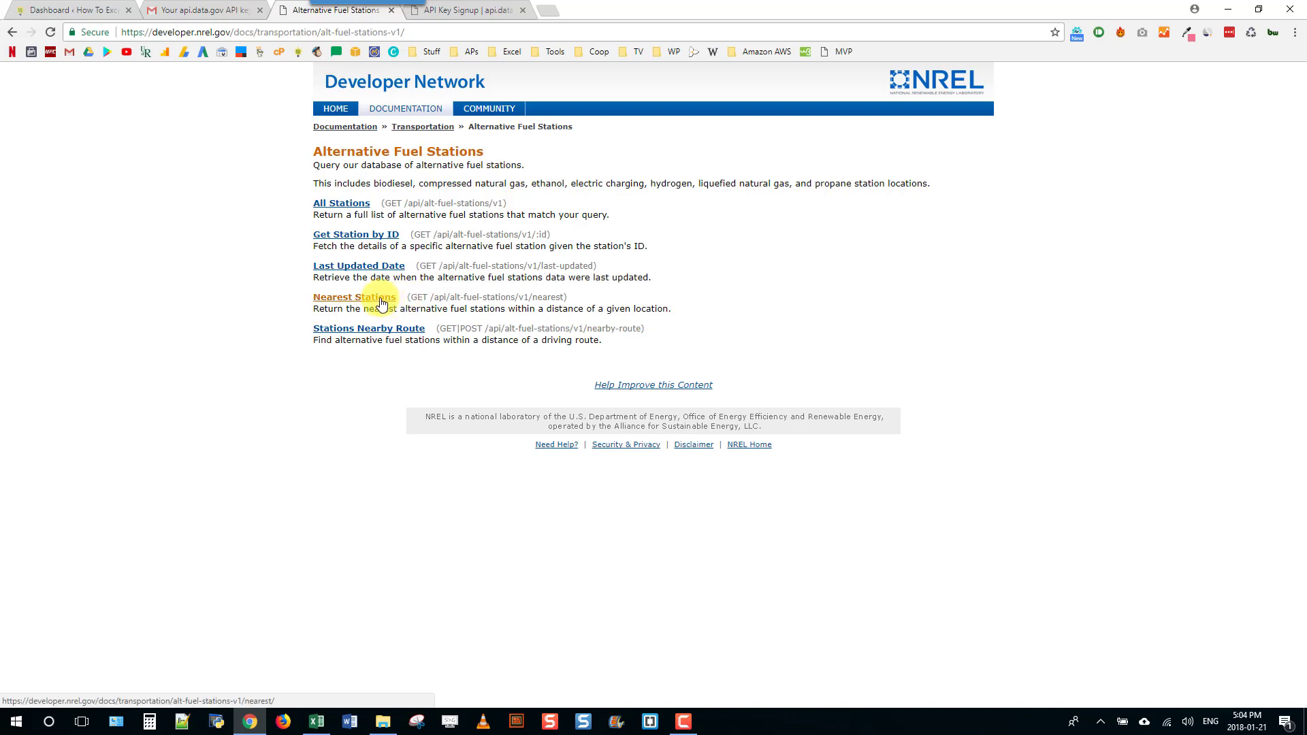
{"action": "left_click", "coordinate": [381, 299]}
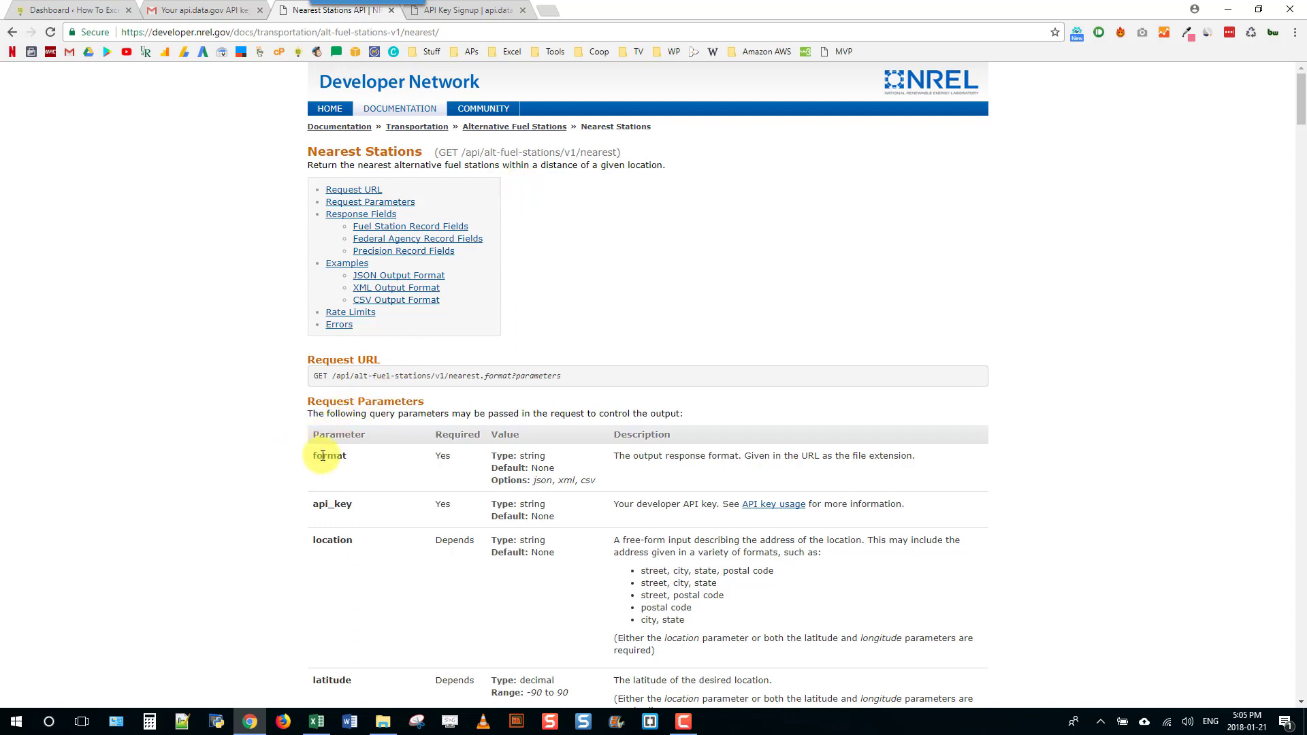
Scroll through the Nearest Stations parameters (api_key, location, radius, fuel_type, limit), then back to the top
{"action": "scroll", "coordinate": [325, 463], "scroll_direction": "down", "scroll_amount": 1}
{"action": "scroll", "coordinate": [325, 459], "scroll_direction": "down", "scroll_amount": 6}
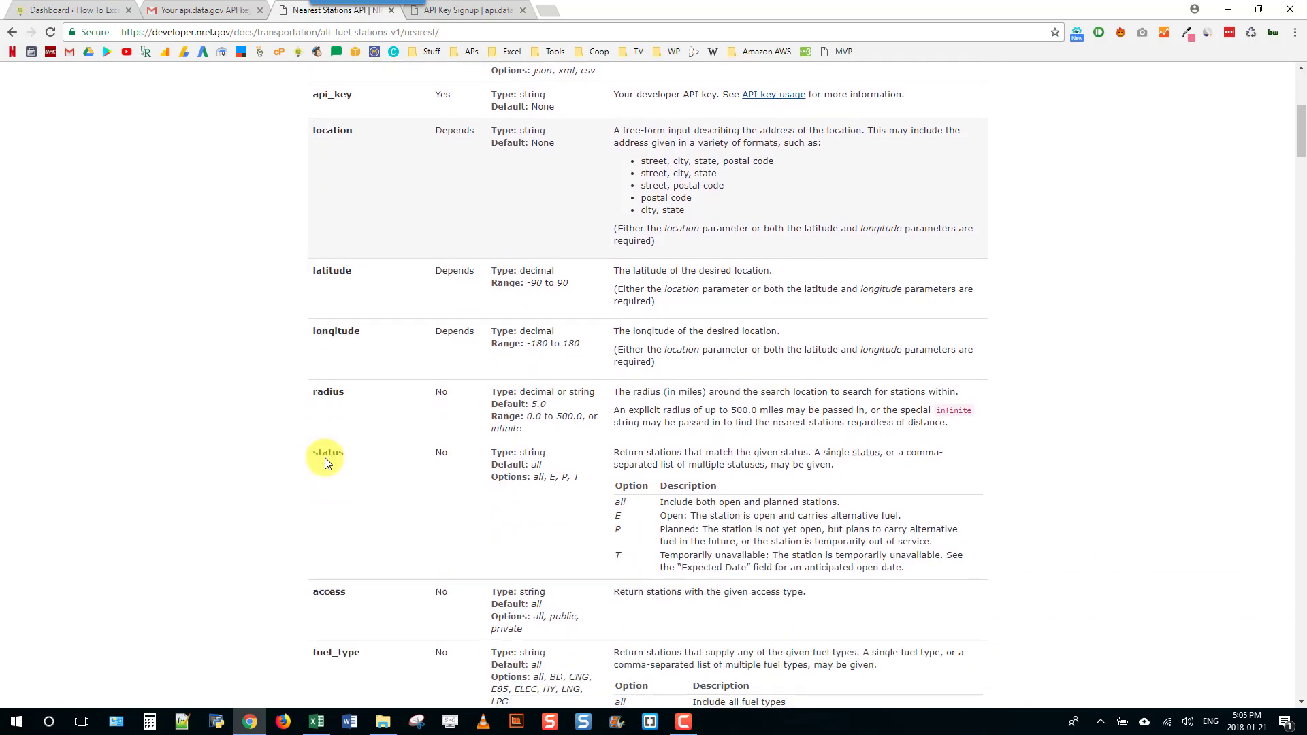
{"action": "scroll", "coordinate": [325, 459], "scroll_direction": "down", "scroll_amount": 3}
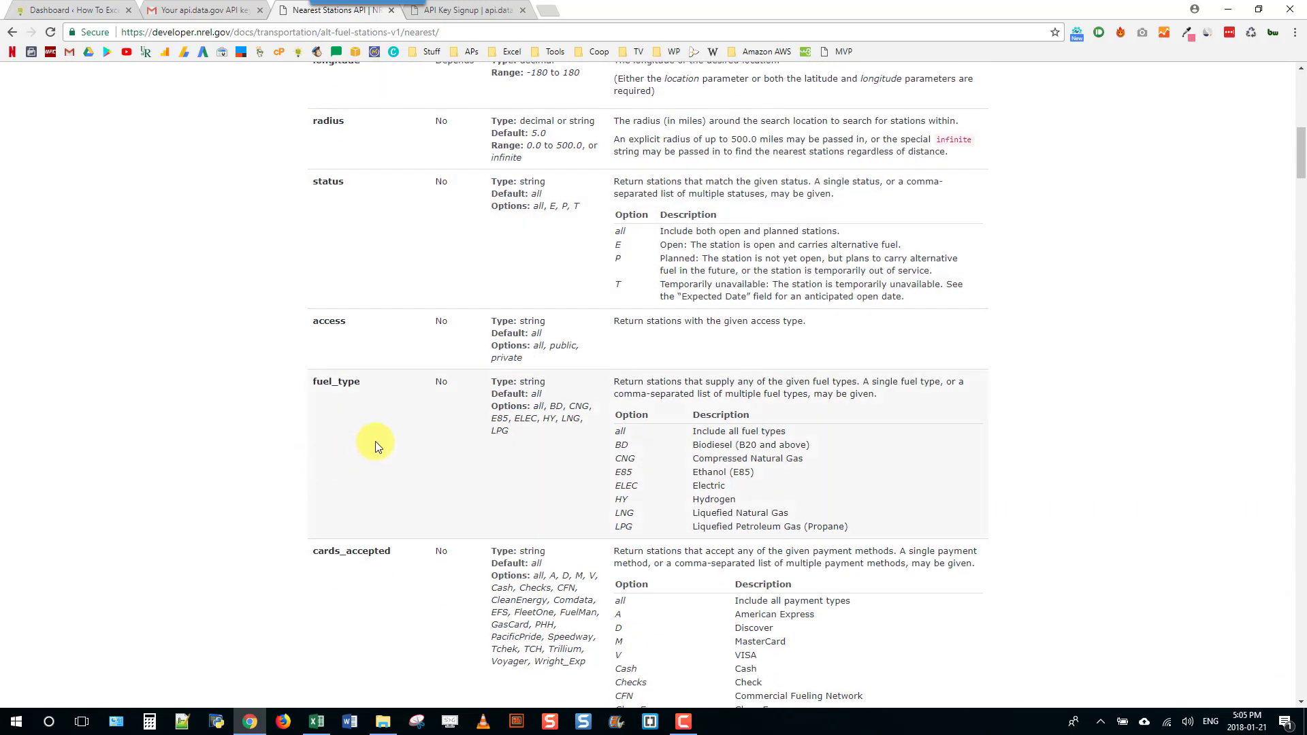
{"action": "scroll", "coordinate": [656, 443], "scroll_direction": "up", "scroll_amount": 5}
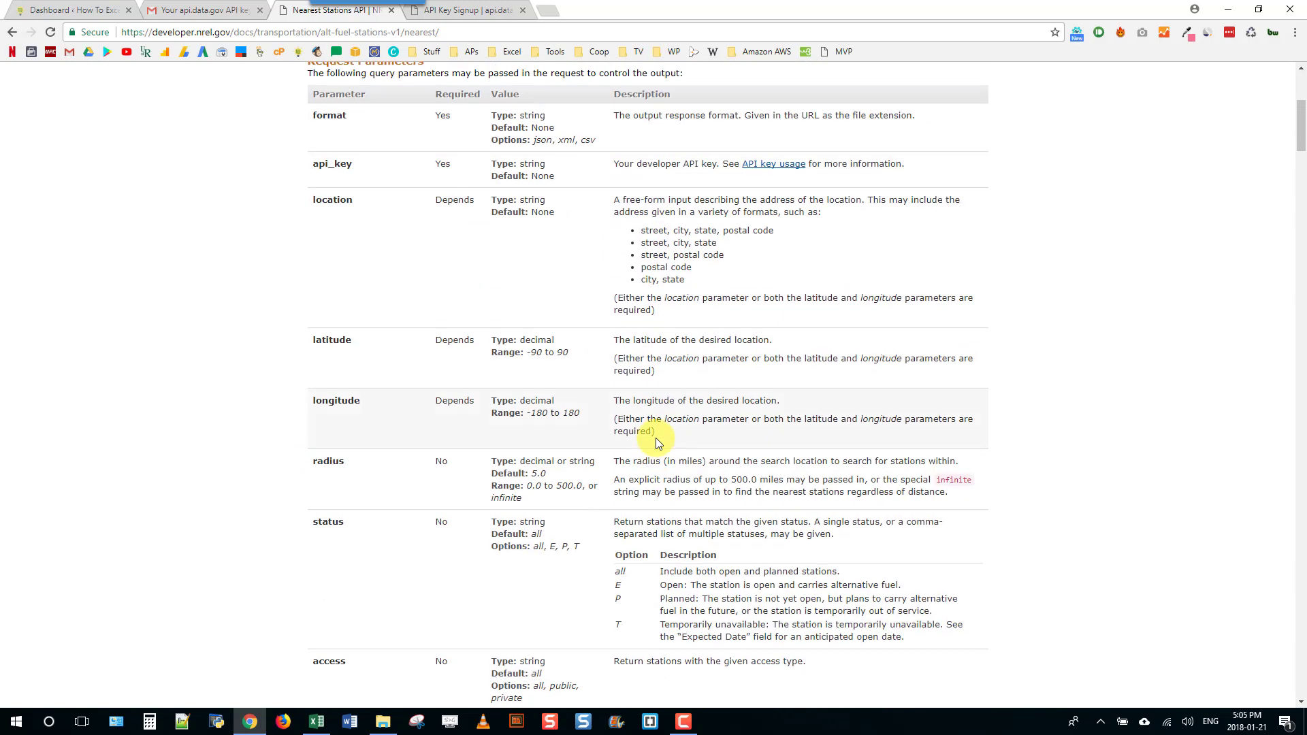
{"action": "scroll", "coordinate": [655, 439], "scroll_direction": "up", "scroll_amount": 1}
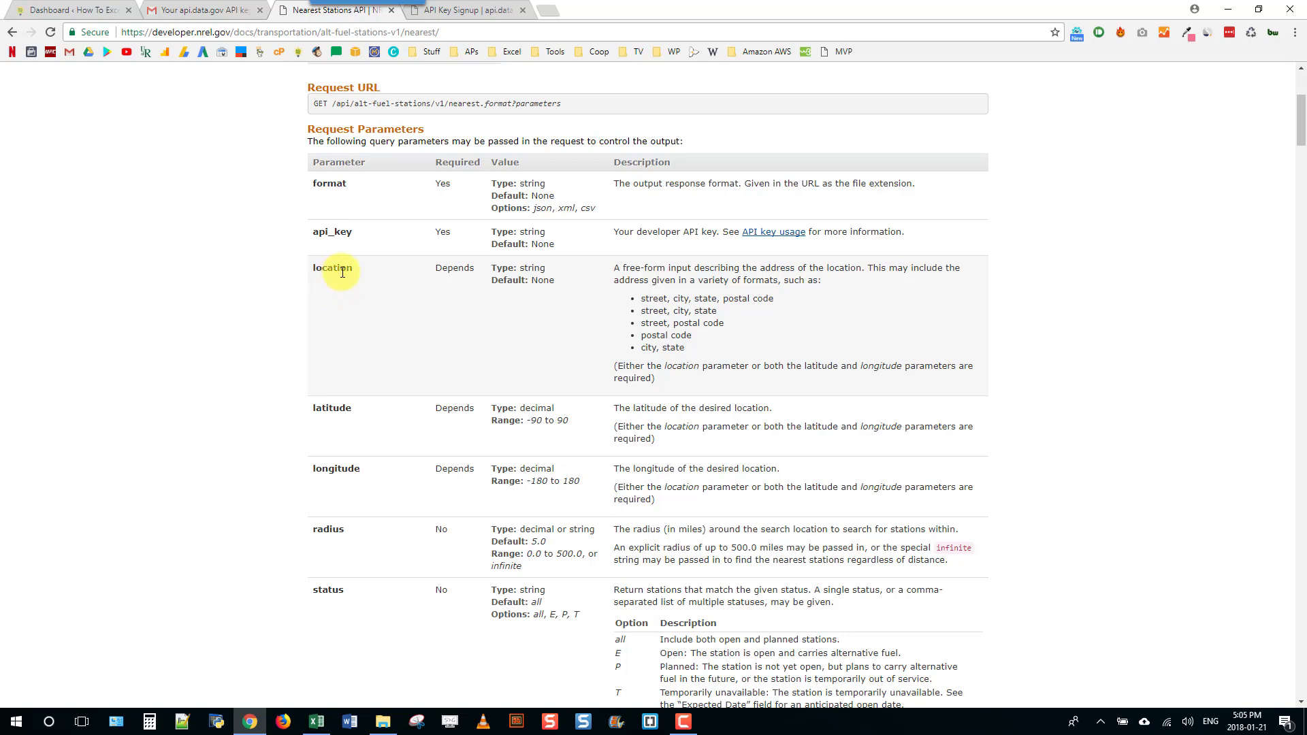
{"action": "scroll", "coordinate": [310, 320], "scroll_direction": "down", "scroll_amount": 3}
{"action": "scroll", "coordinate": [322, 333], "scroll_direction": "down", "scroll_amount": 4}
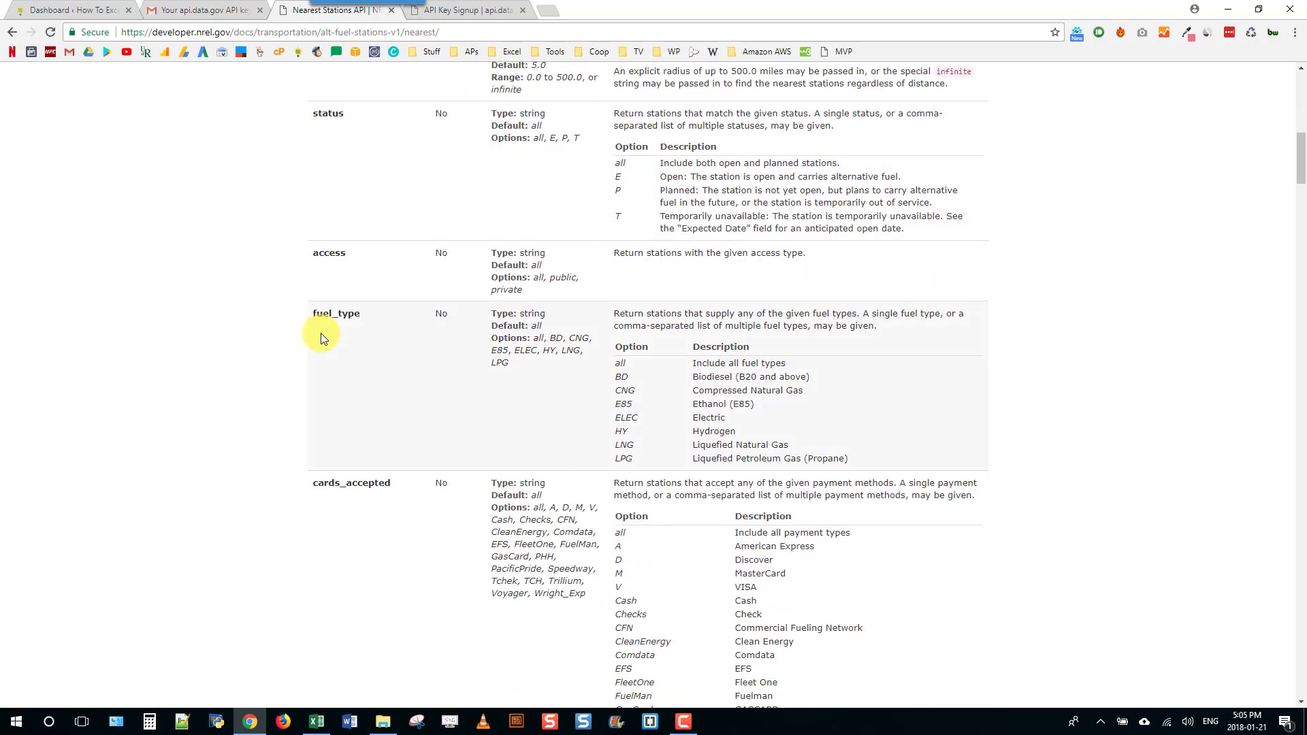
{"action": "scroll", "coordinate": [321, 333], "scroll_direction": "down", "scroll_amount": 1}
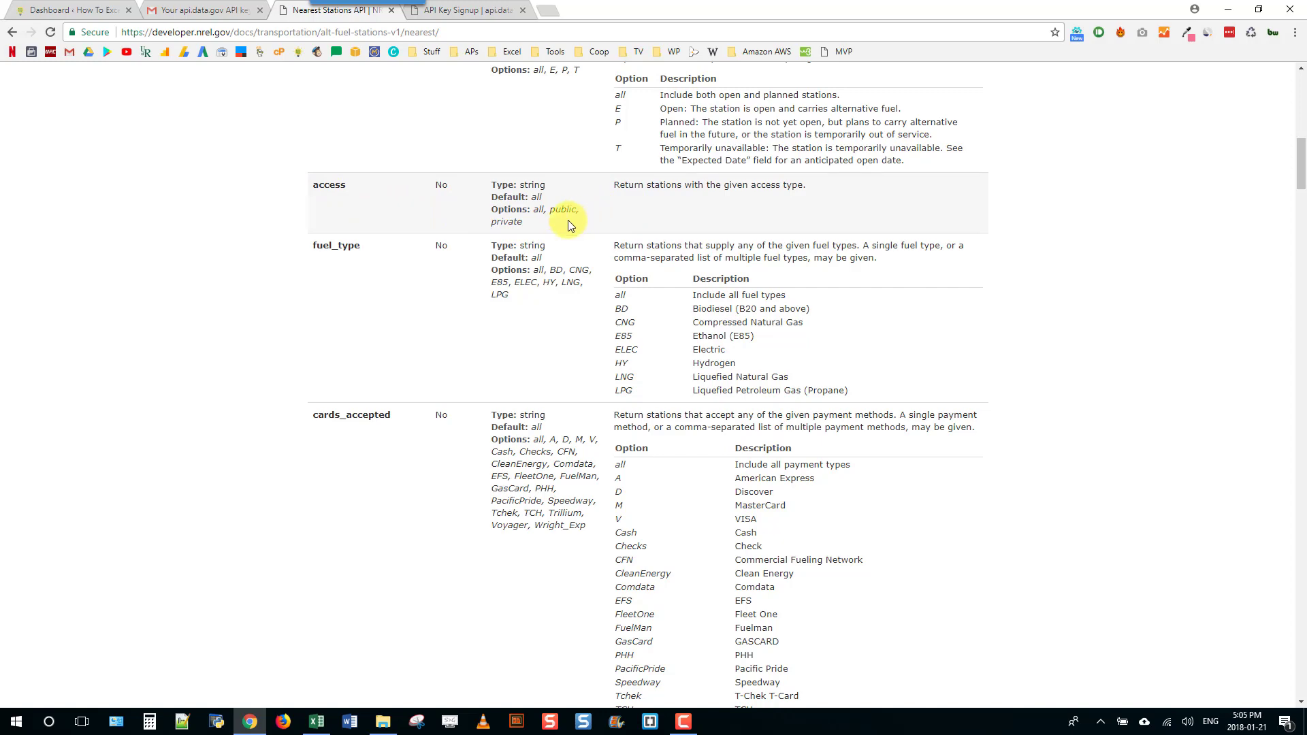
{"action": "scroll", "coordinate": [374, 313], "scroll_direction": "down", "scroll_amount": 6}
{"action": "scroll", "coordinate": [368, 327], "scroll_direction": "down", "scroll_amount": 15}
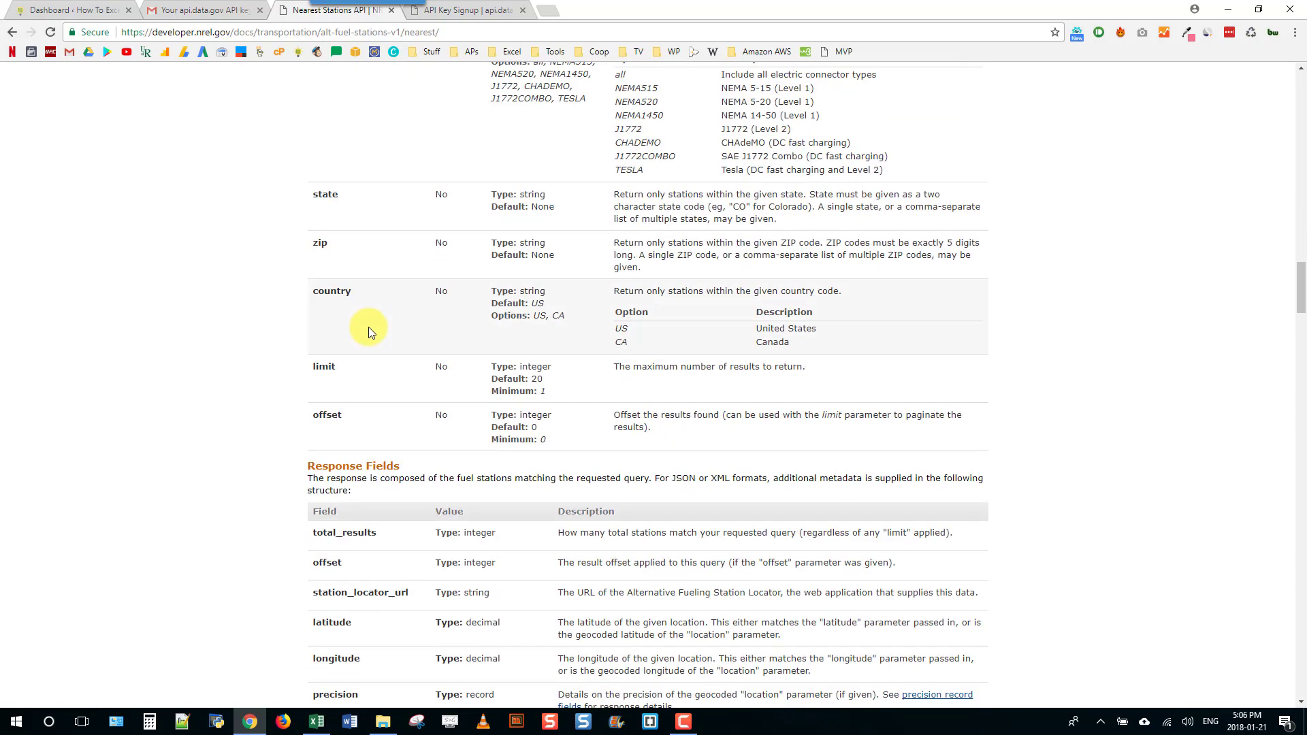
{"action": "scroll", "coordinate": [369, 329], "scroll_direction": "up", "scroll_amount": 14}
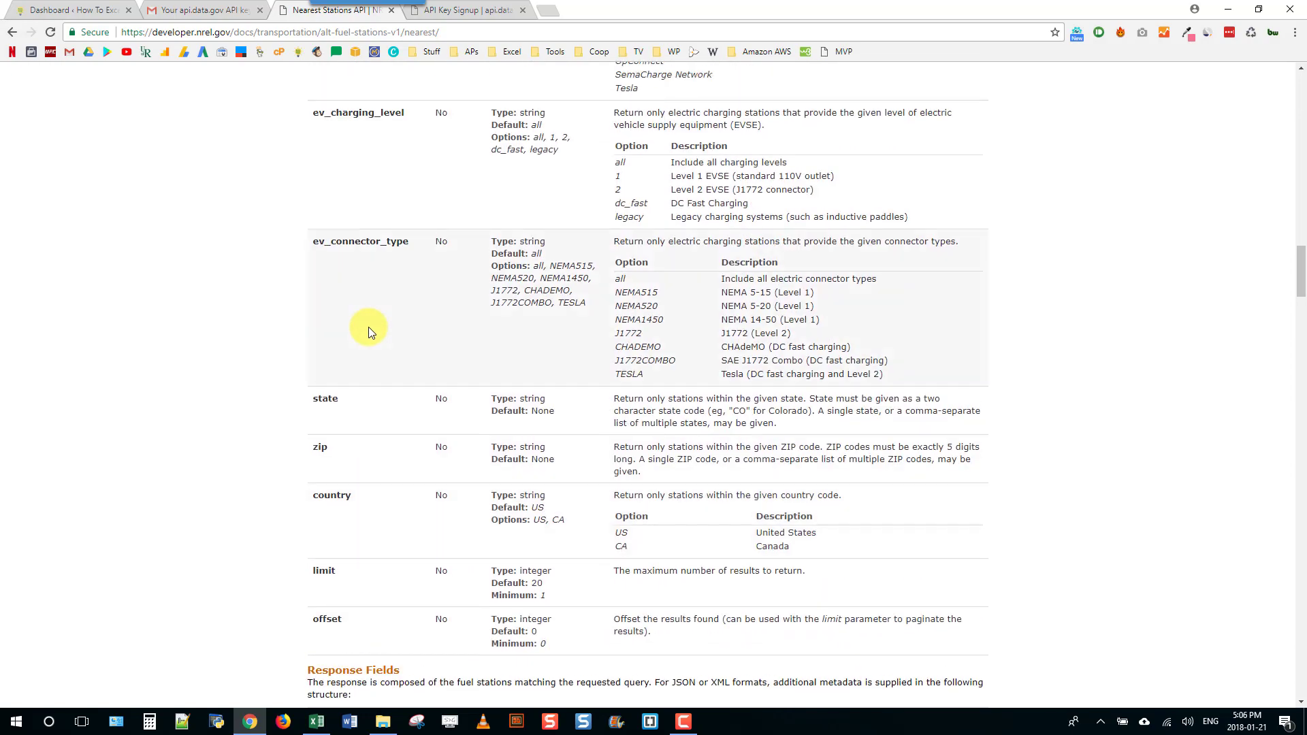
{"action": "scroll", "coordinate": [369, 328], "scroll_direction": "up", "scroll_amount": 20}
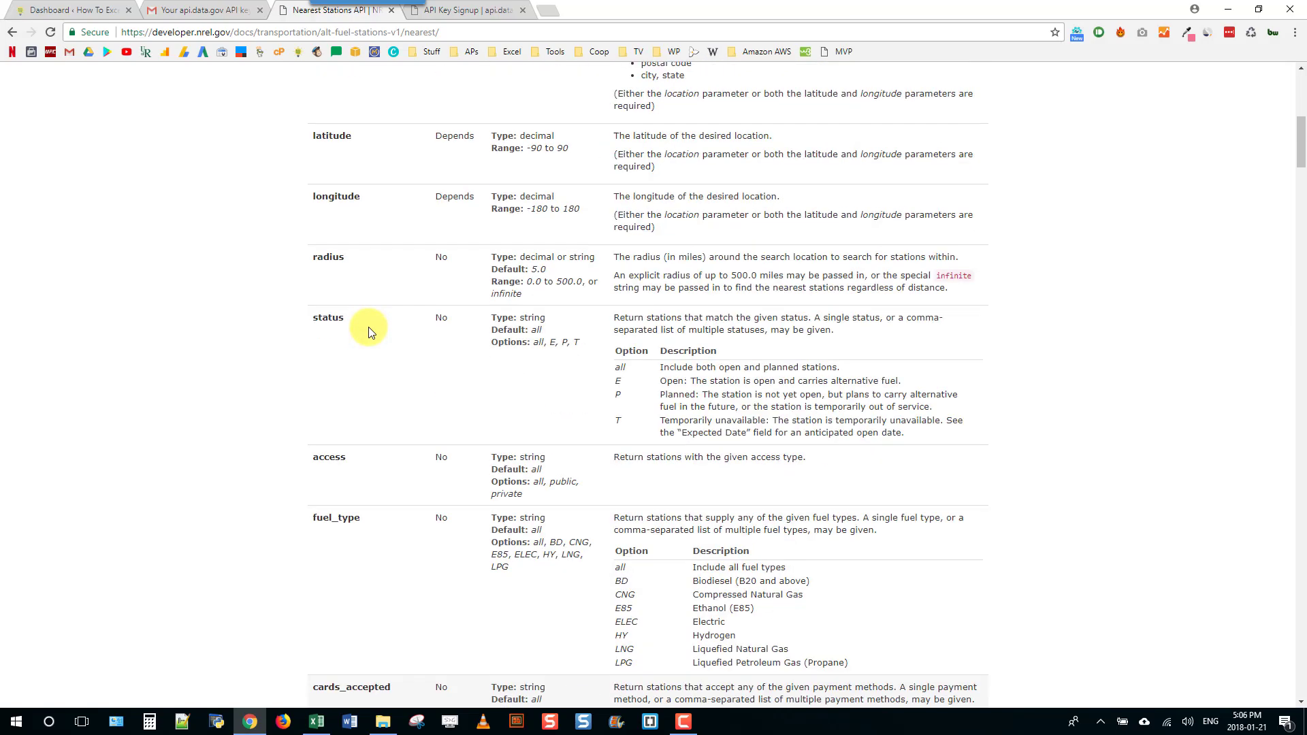
Copy the example developer.nrel.gov nearest-stations URL, including the API key, from the Gmail message
{"action": "left_click", "coordinate": [175, 10]}
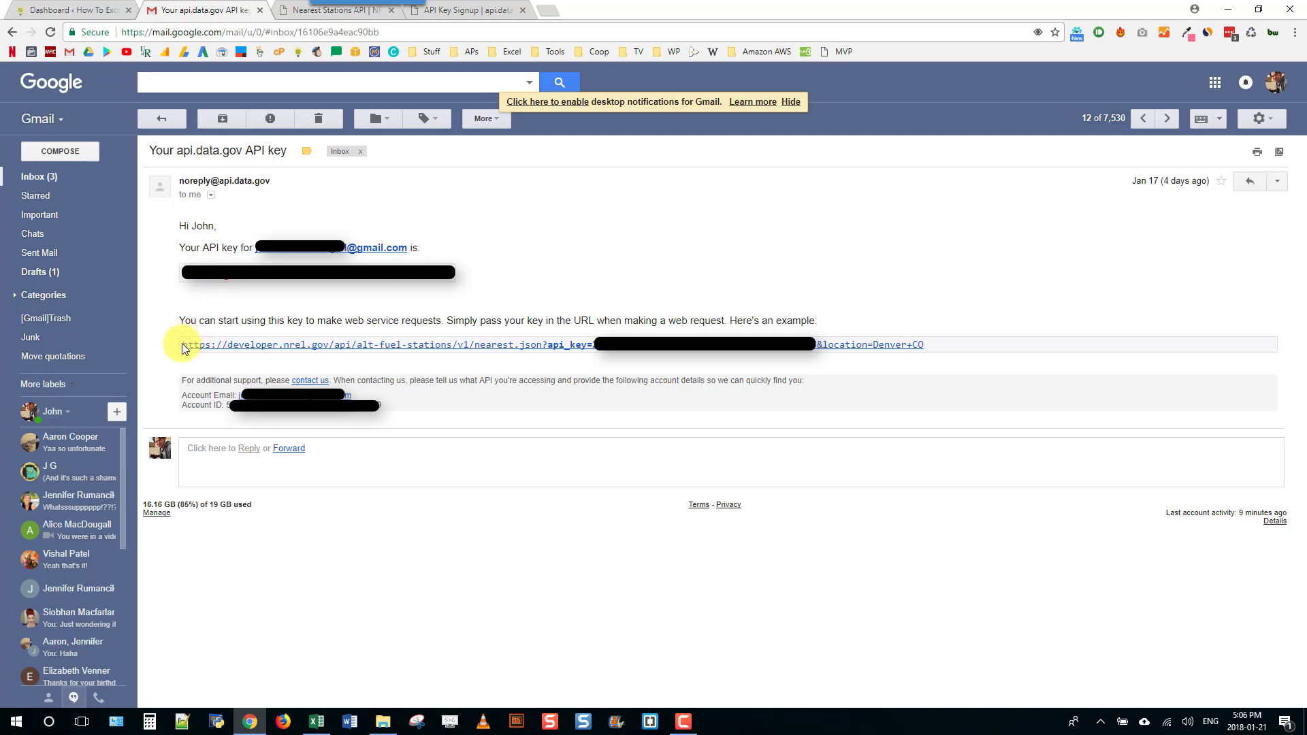
{"action": "left_click_drag", "start_coordinate": [181, 345], "coordinate": [817, 350]}
{"action": "key", "text": "ctrl+c"}
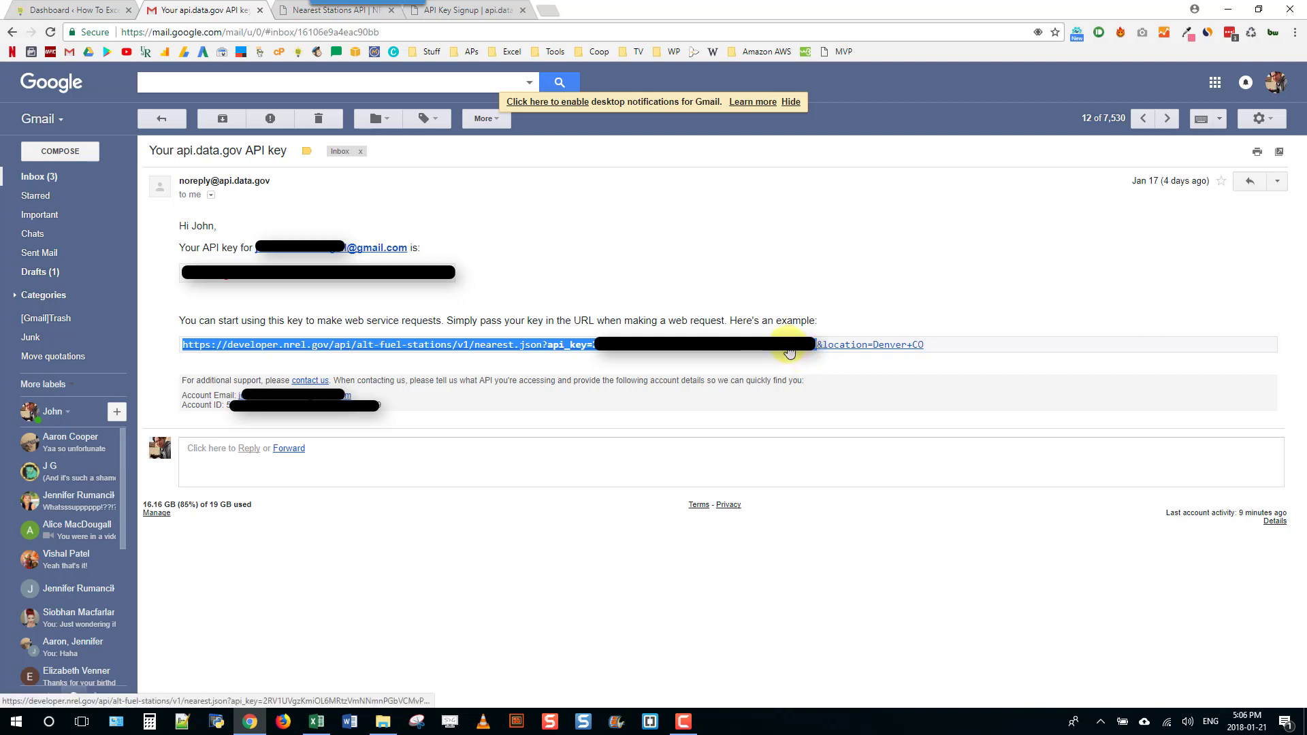
Paste the copied NREL request URL into the address bar and append '&'
{"action": "left_click", "coordinate": [475, 10]}
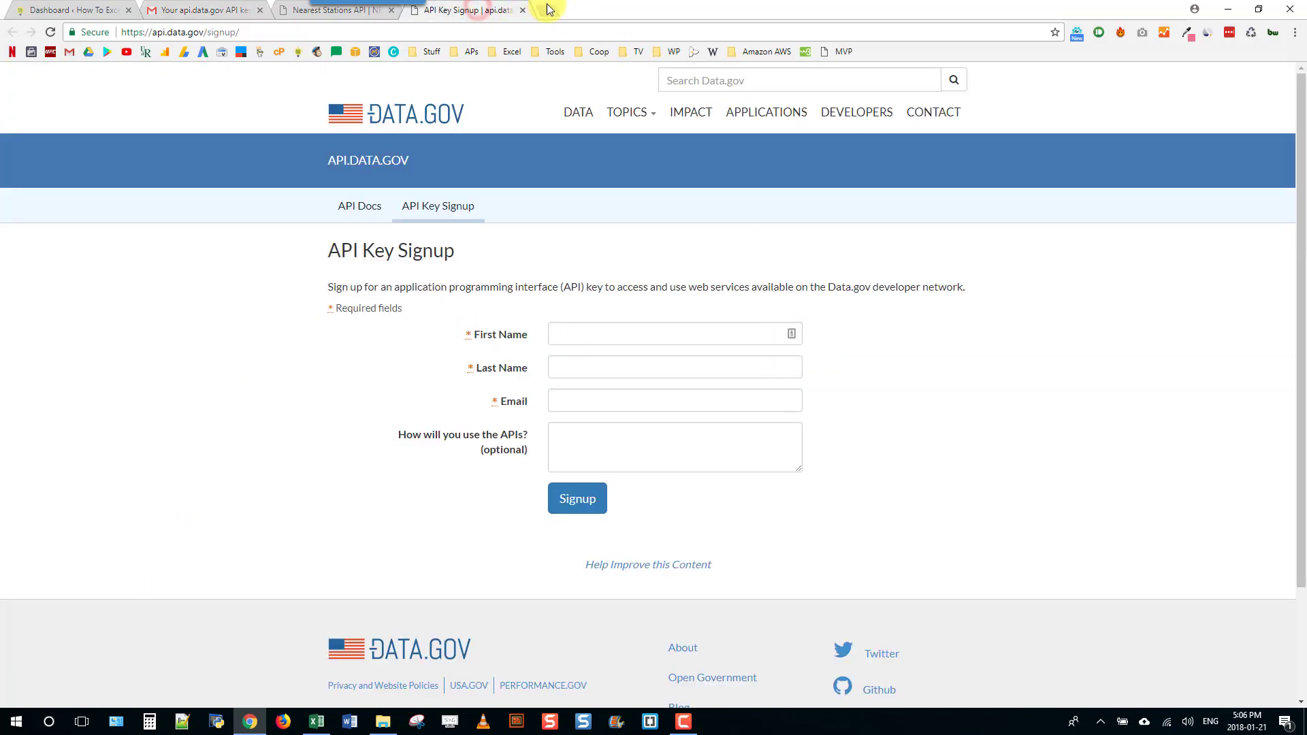
{"action": "left_click", "coordinate": [472, 32]}
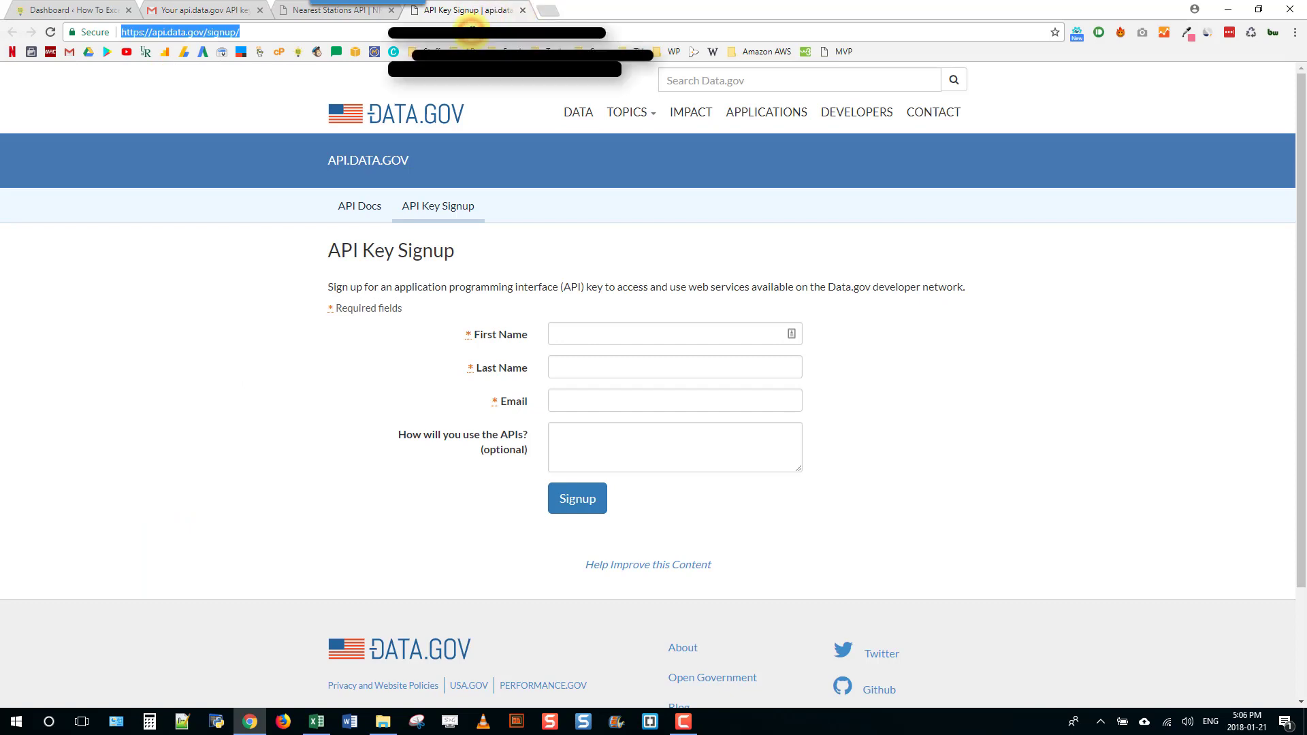
{"action": "key", "text": "ctrl+v"}
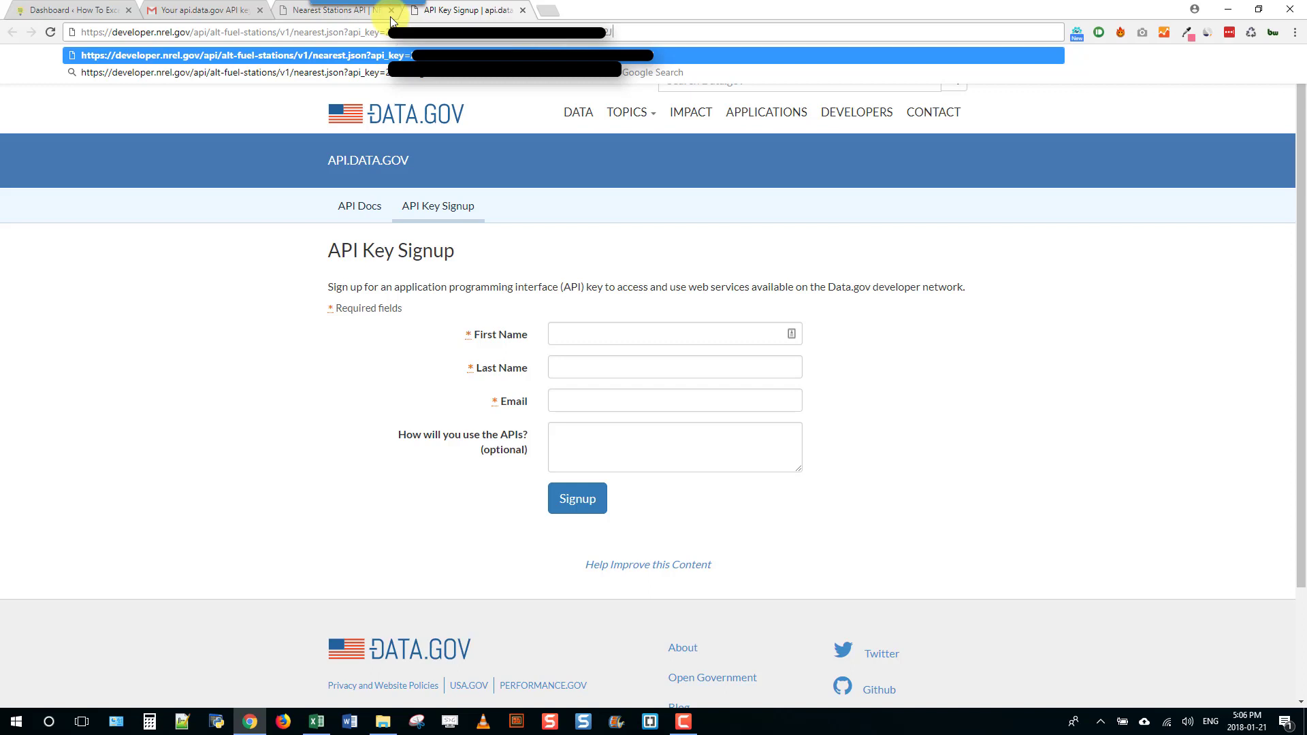
{"action": "type", "text": "&"}
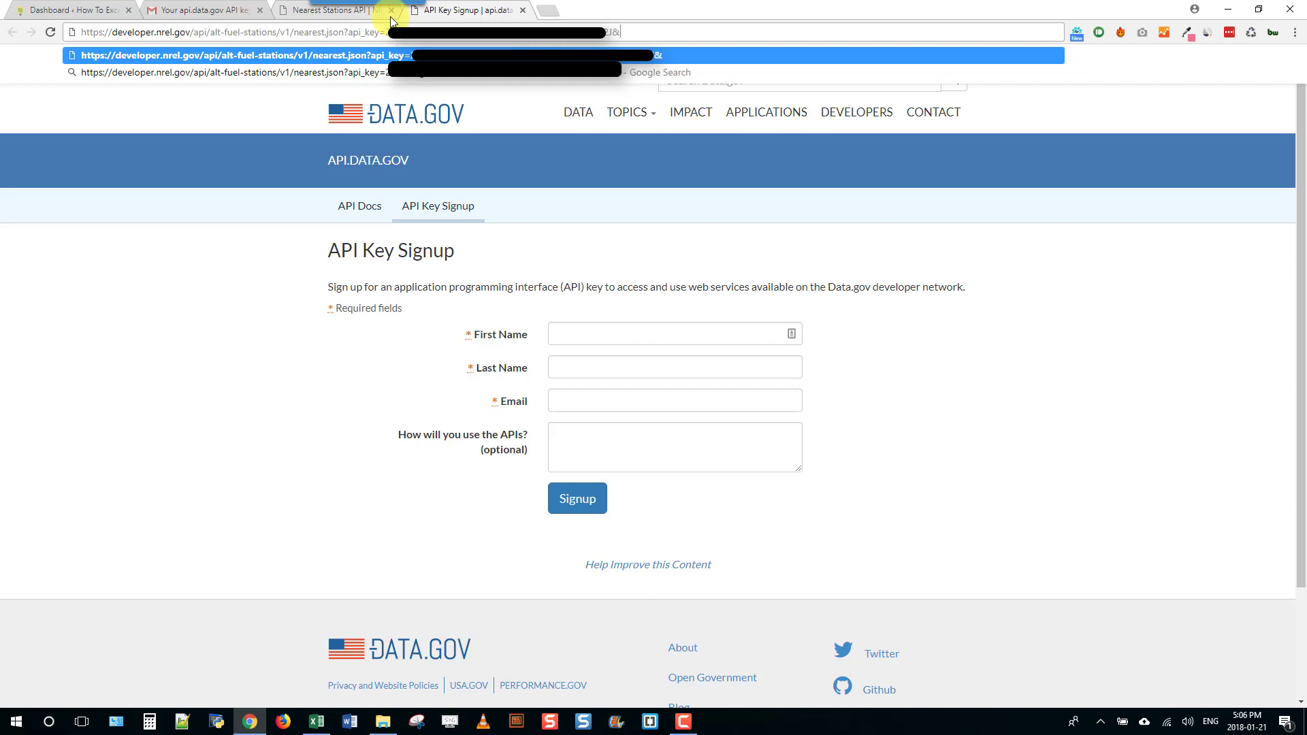
Add the location=Toronto+ON parameter to the request URL
{"action": "left_click", "coordinate": [299, 13]}
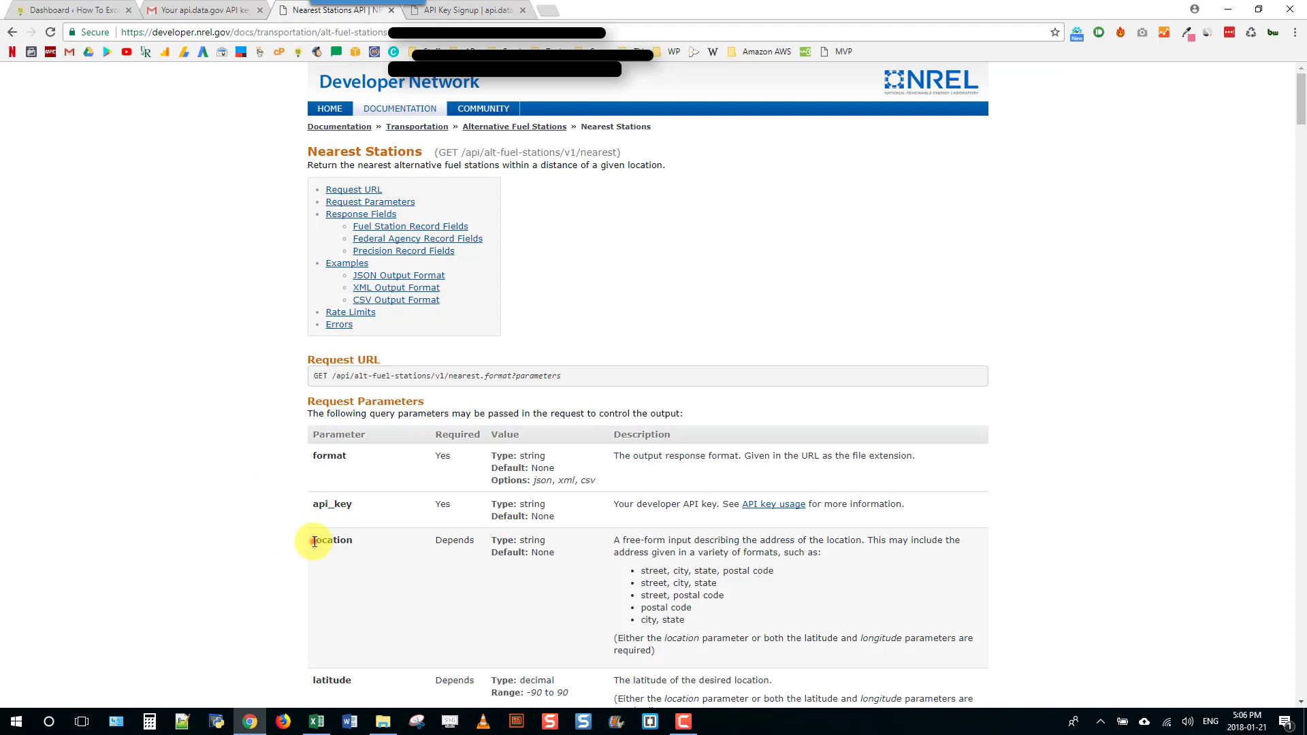
{"action": "left_click_drag", "start_coordinate": [314, 542], "coordinate": [382, 542]}
{"action": "key", "text": "ctrl+c"}
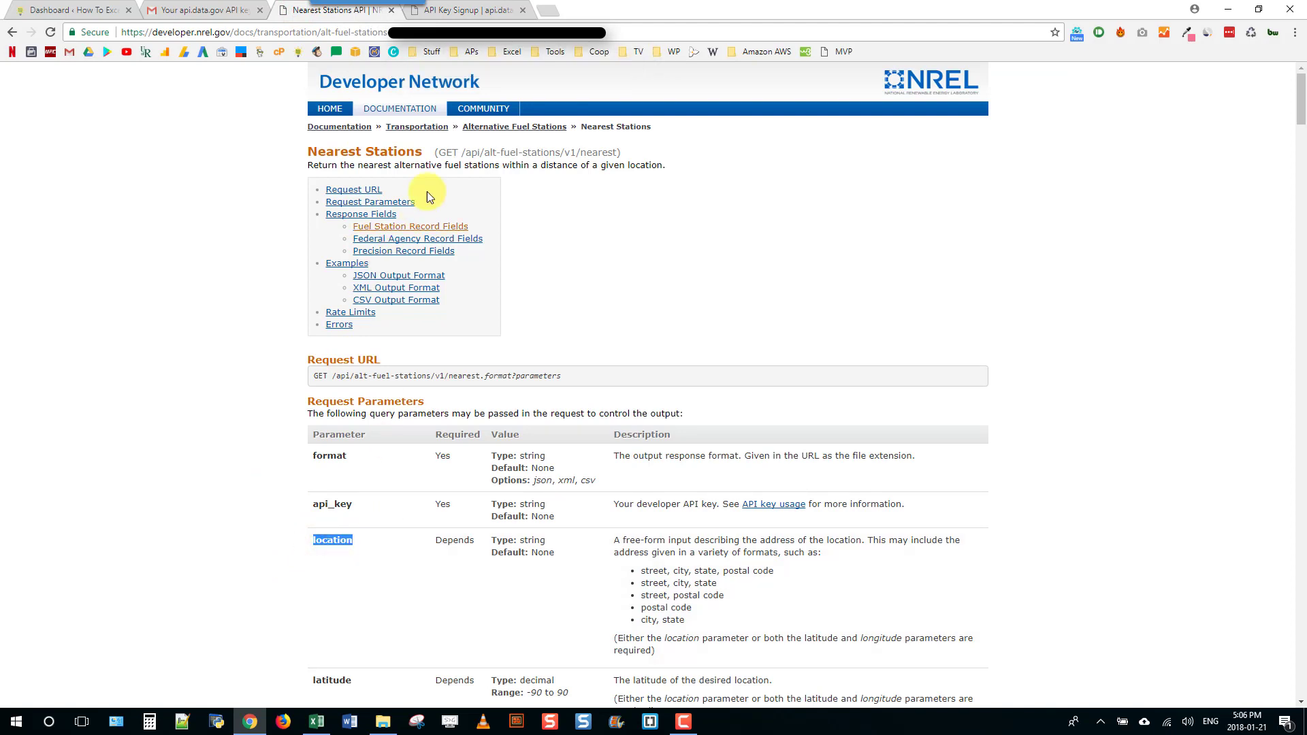
{"action": "left_click", "coordinate": [477, 9]}
{"action": "left_click", "coordinate": [661, 30]}
{"action": "key", "text": "ctrl+v"}
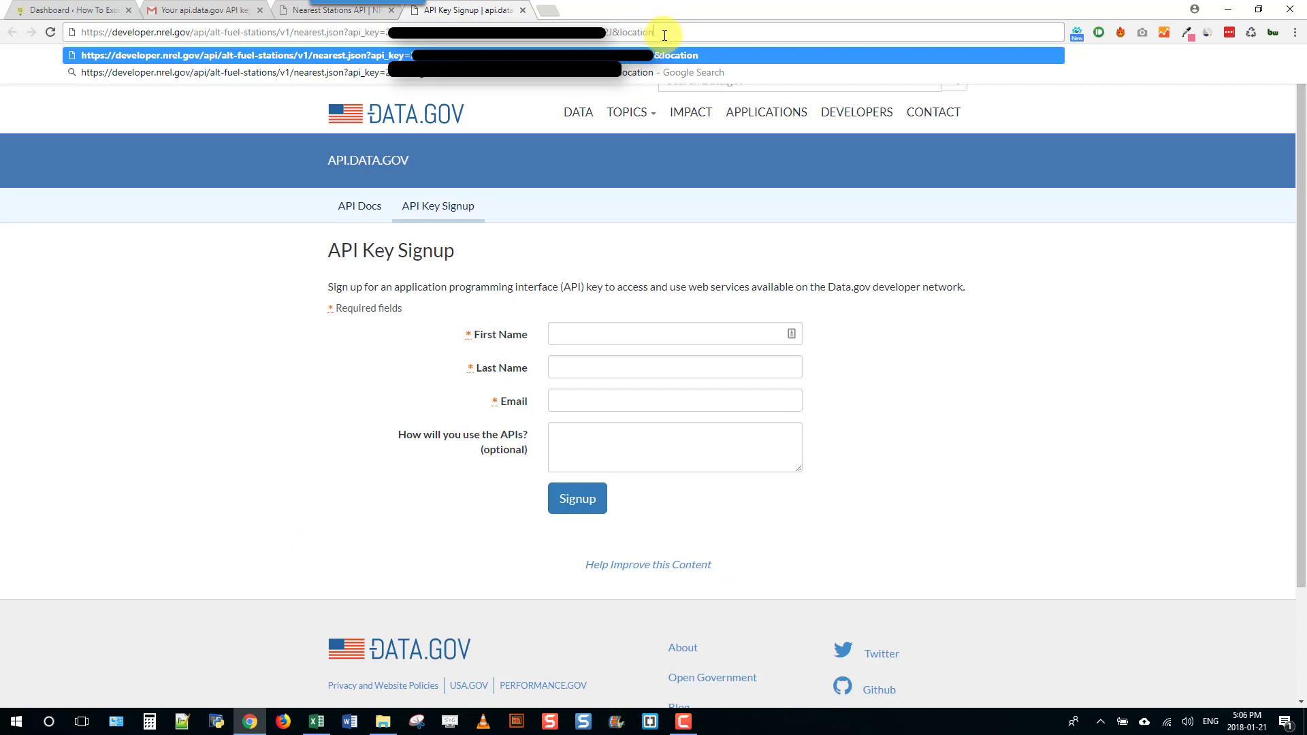
{"action": "type", "text": "="}
{"action": "type", "text": "Toront"}
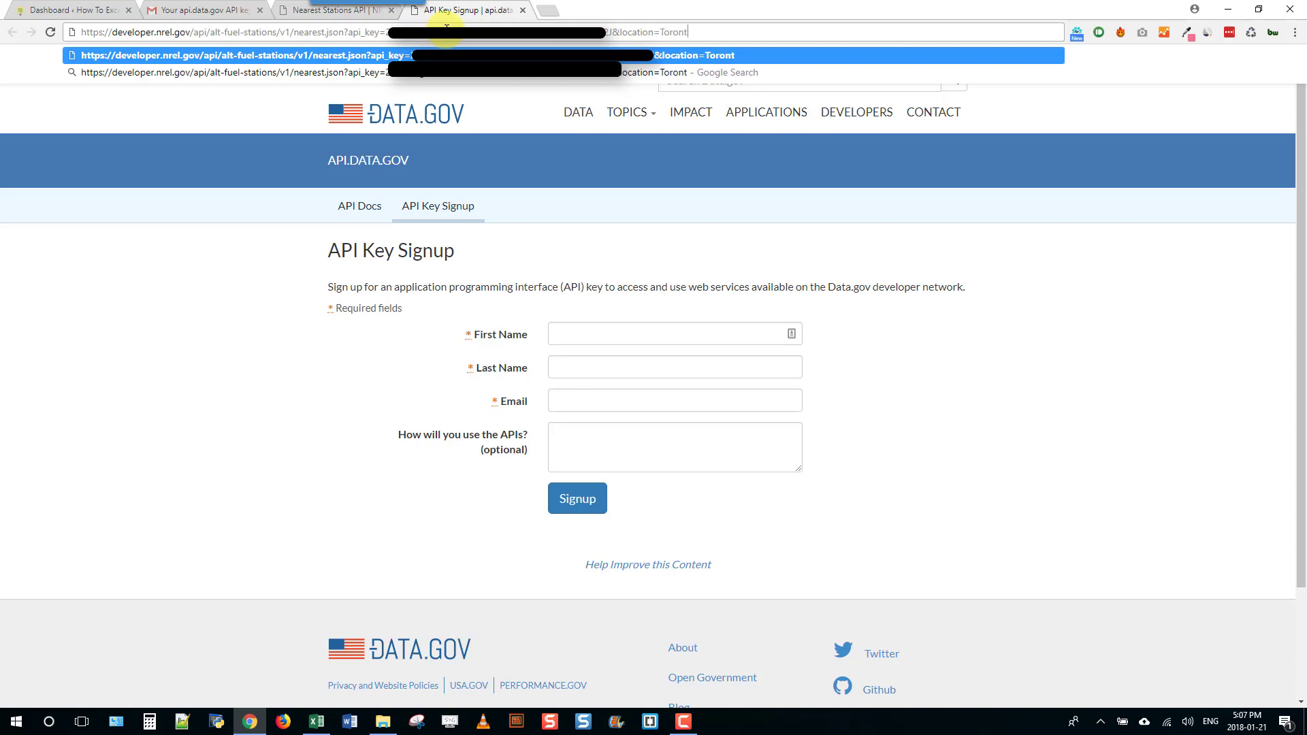
{"action": "type", "text": "o+ON&"}
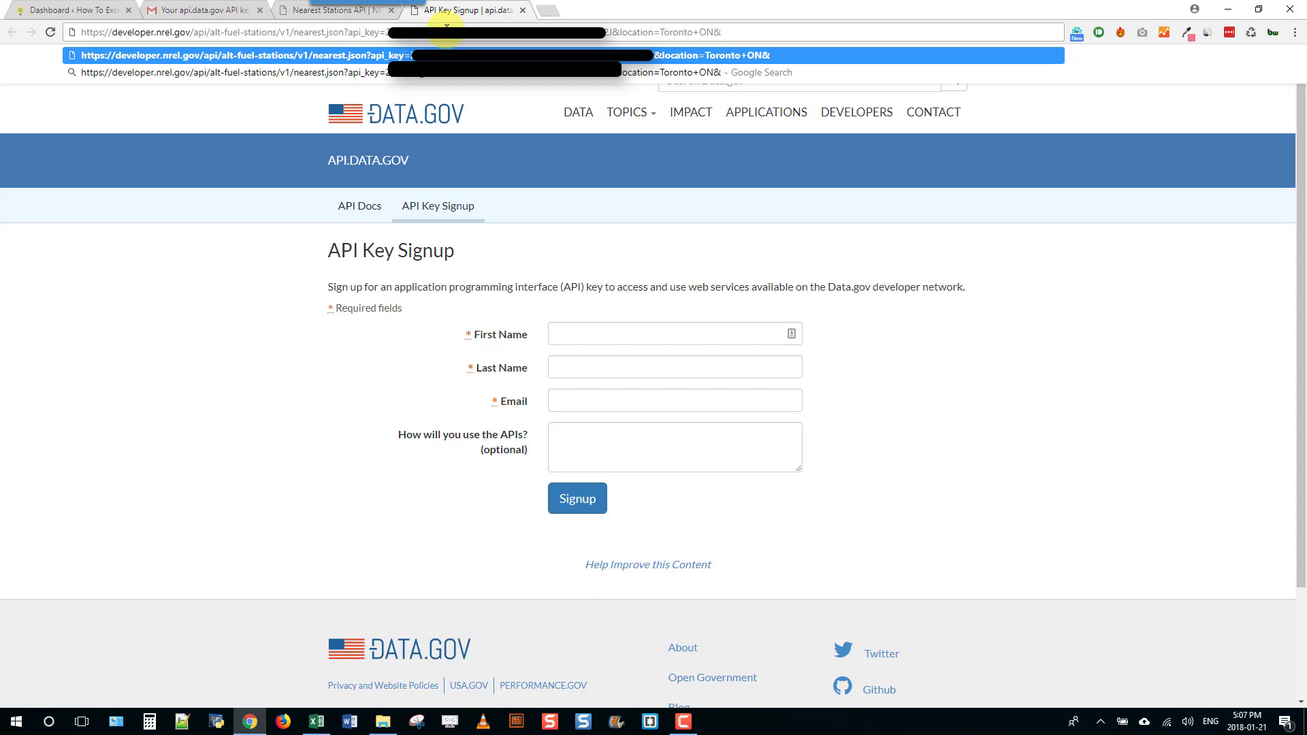
Add the status parameter to the URL after checking its allowed values in the documentation
{"action": "left_click", "coordinate": [301, 10]}
{"action": "scroll", "coordinate": [317, 370], "scroll_direction": "down", "scroll_amount": 9}
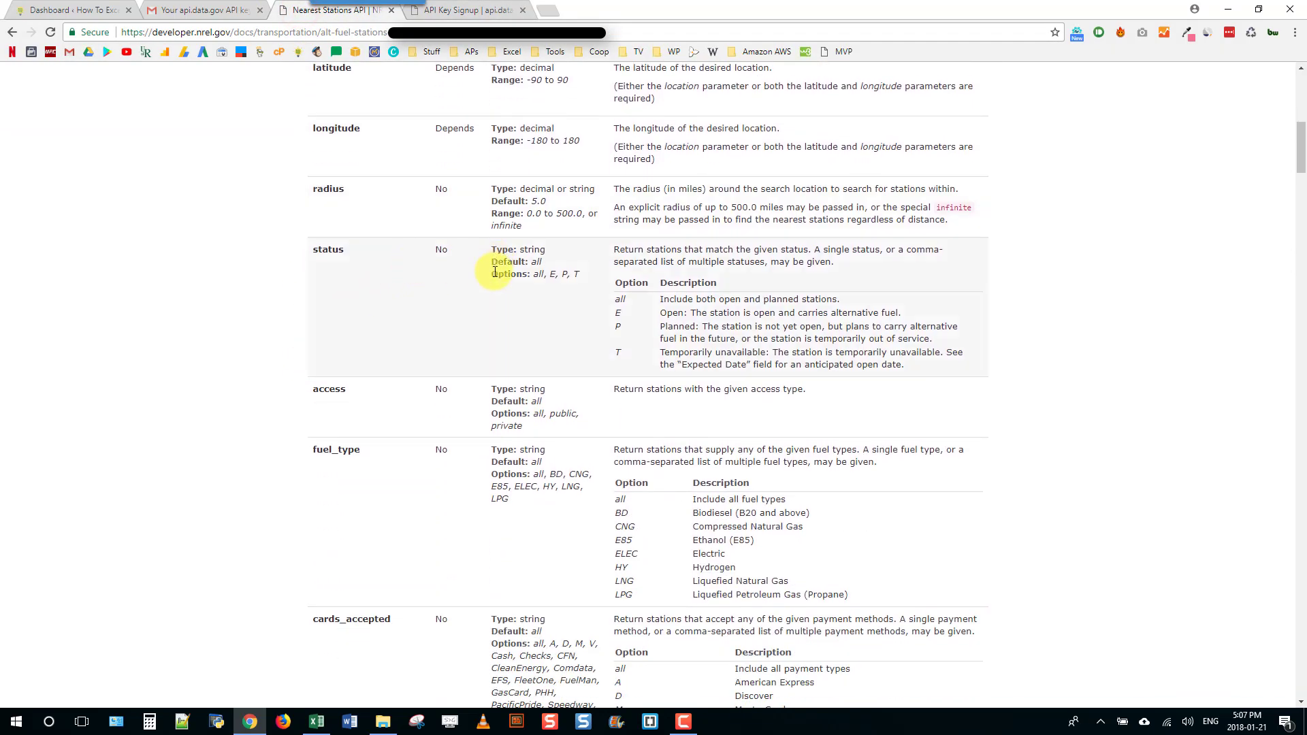
{"action": "left_click_drag", "start_coordinate": [313, 249], "coordinate": [357, 249]}
{"action": "key", "text": "ctrl+c"}
{"action": "left_click", "coordinate": [470, 10]}
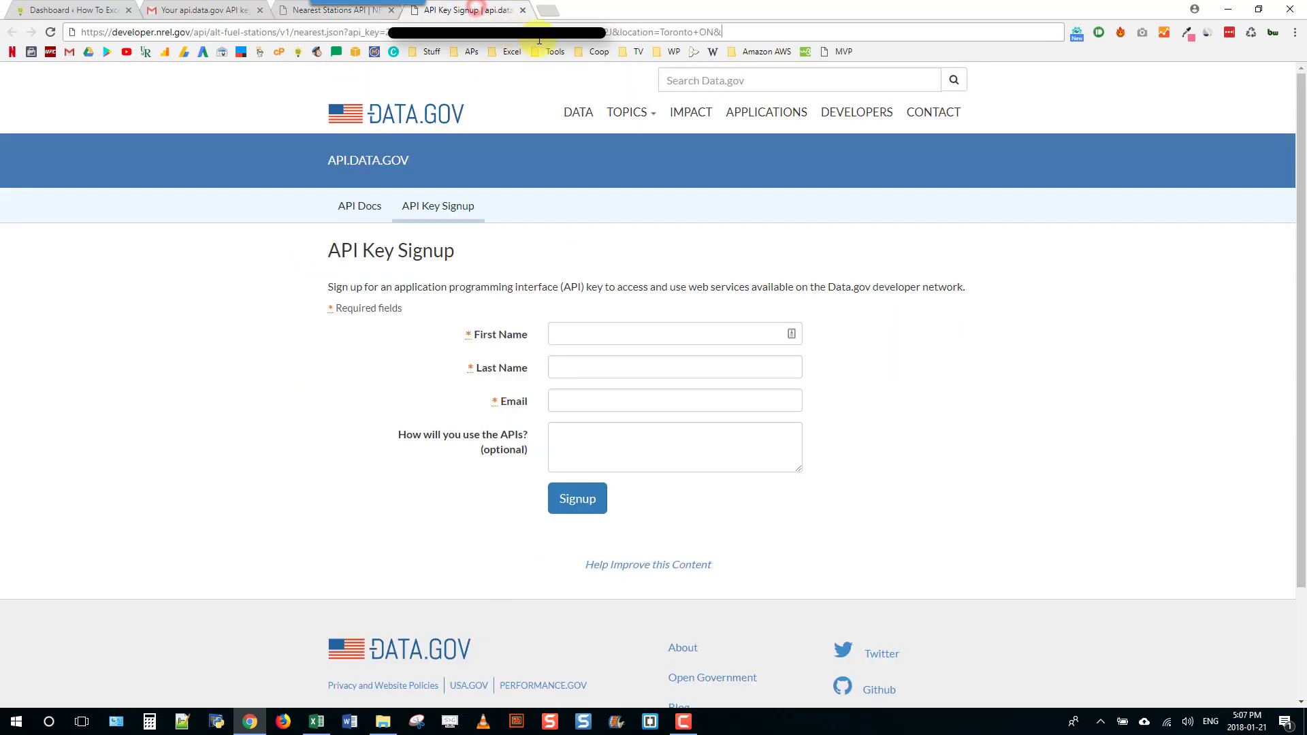
{"action": "key", "text": "ctrl+v"}
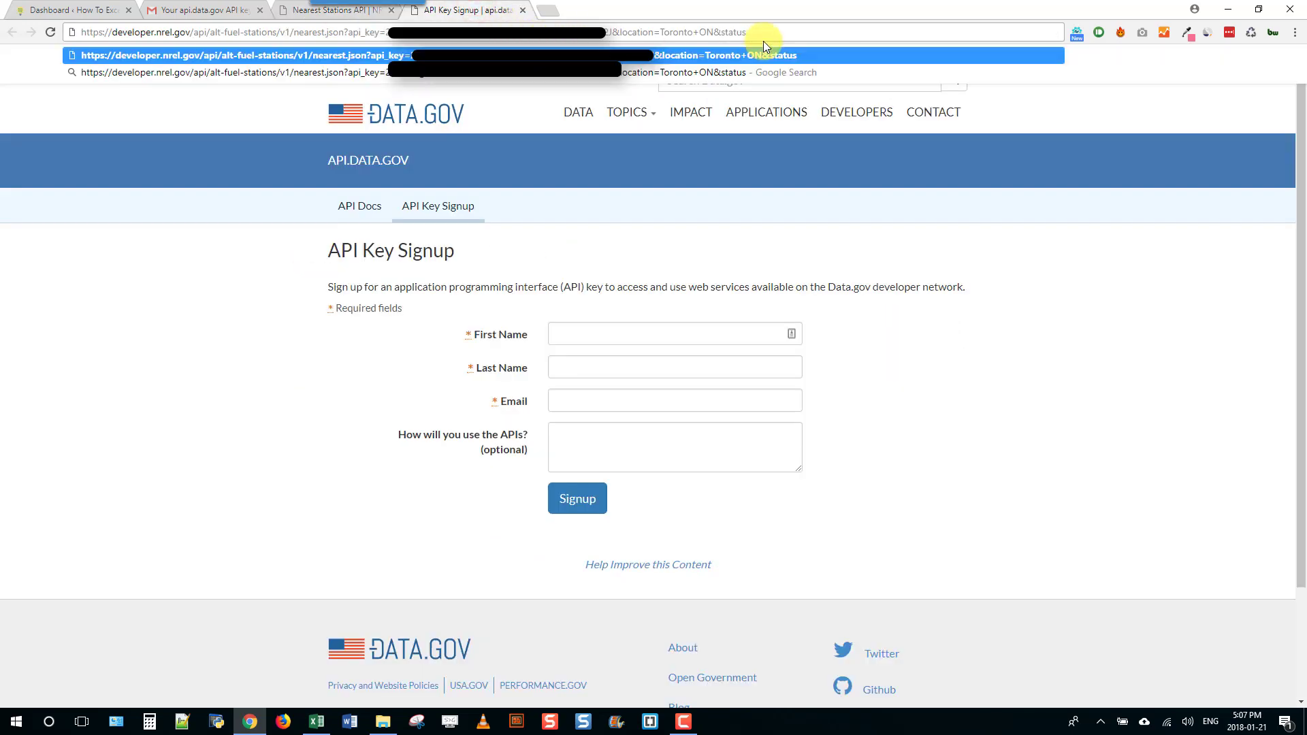
{"action": "type", "text": "=E"}
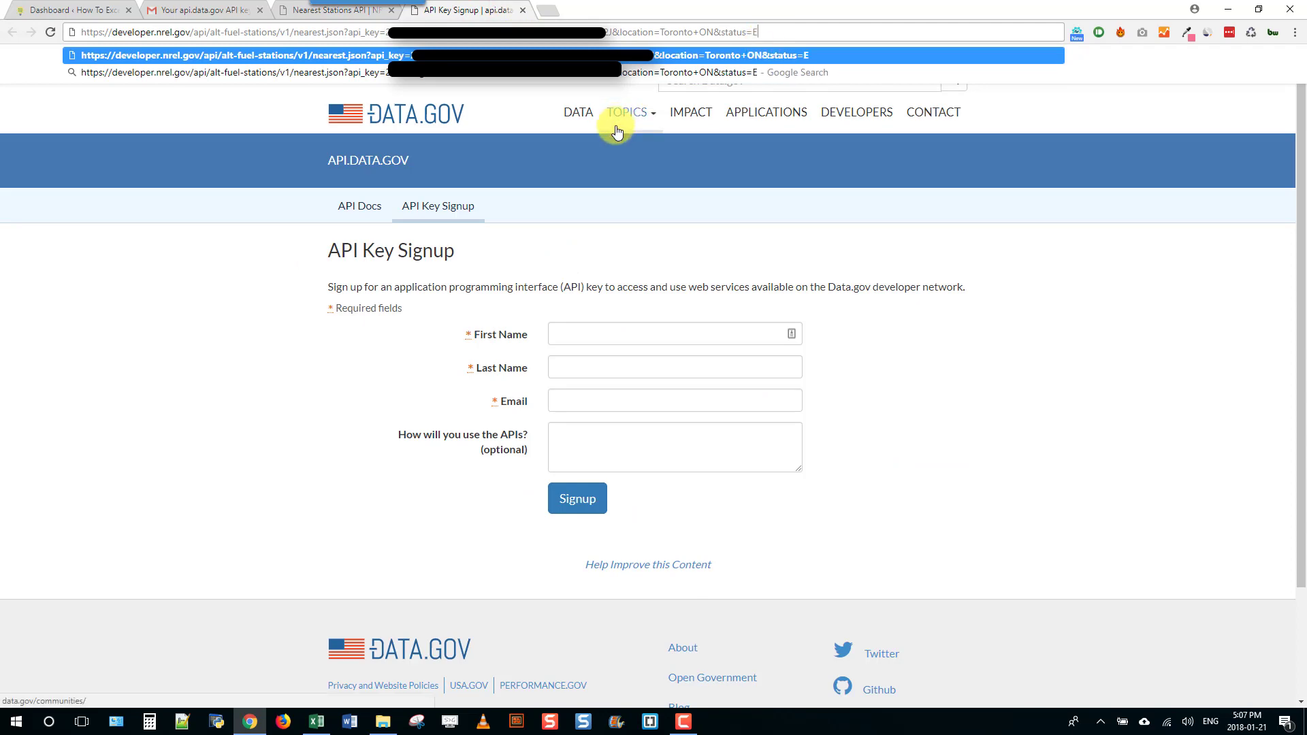
{"action": "left_click", "coordinate": [326, 11]}
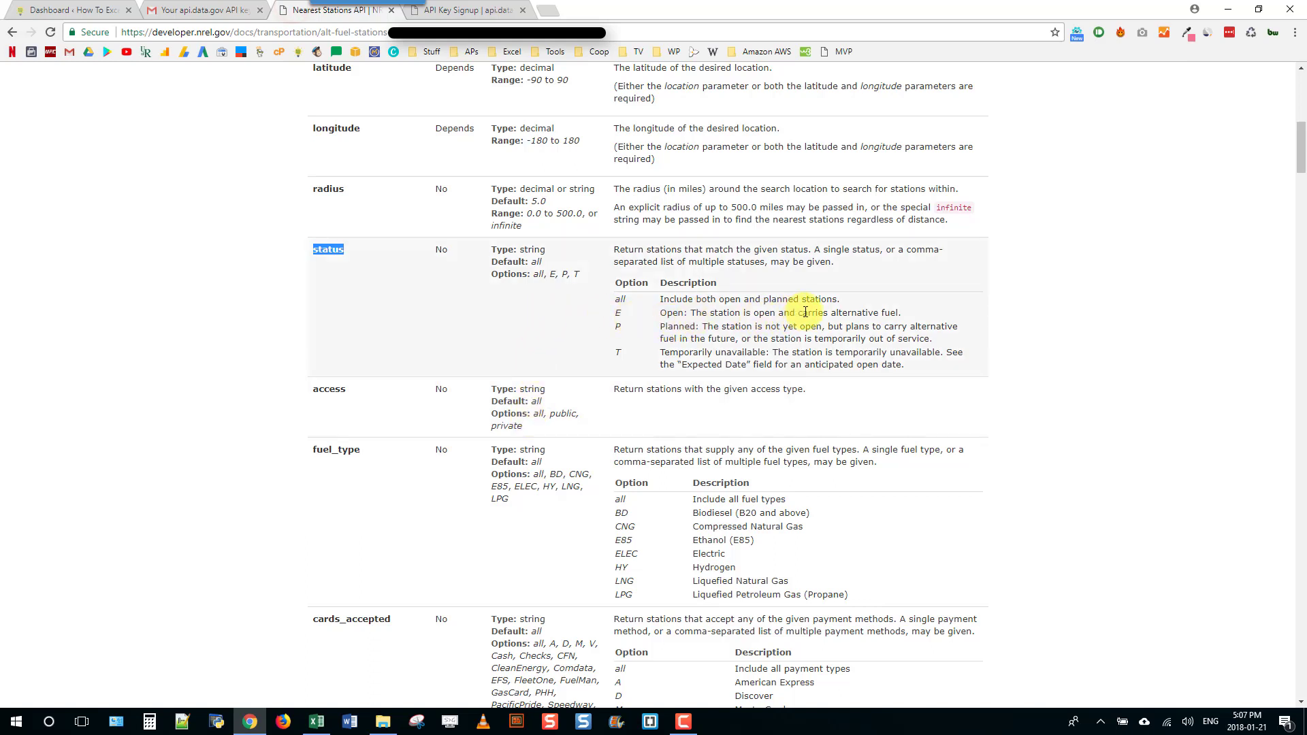
{"action": "scroll", "coordinate": [379, 392], "scroll_direction": "down", "scroll_amount": 8}
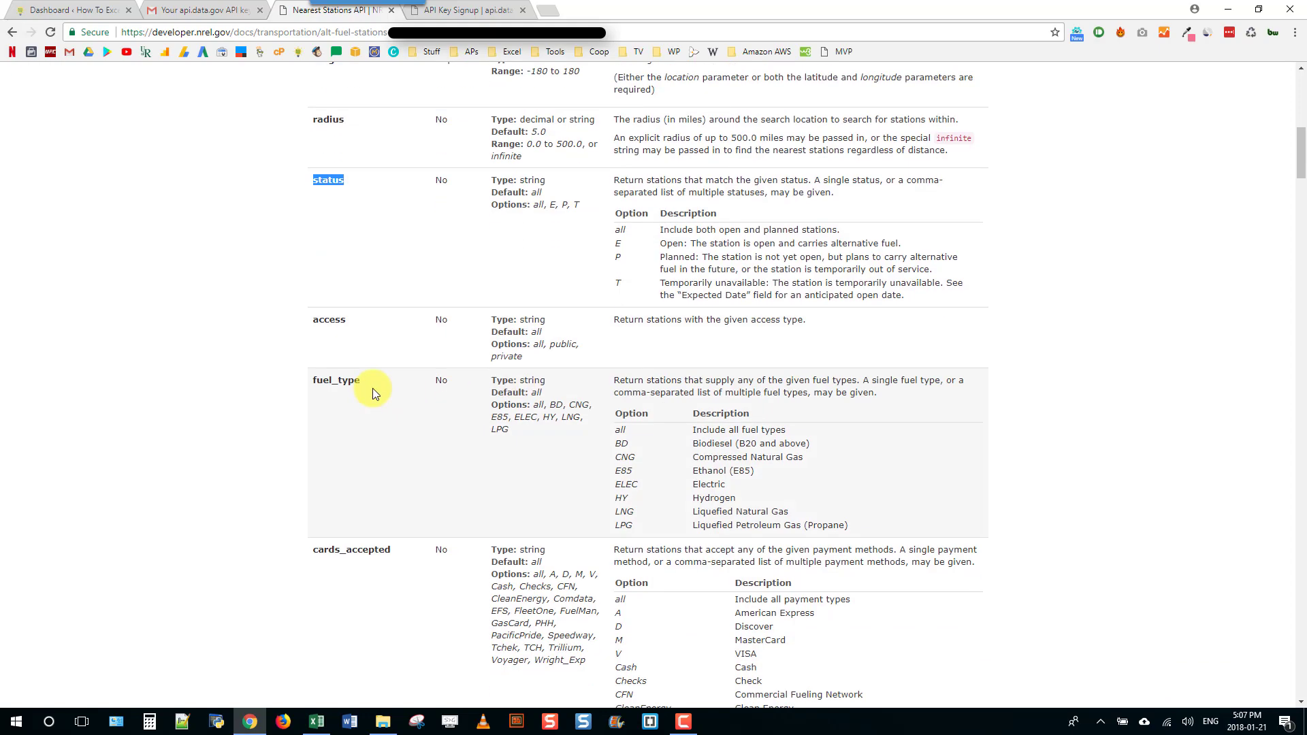
{"action": "scroll", "coordinate": [368, 386], "scroll_direction": "down", "scroll_amount": 18}
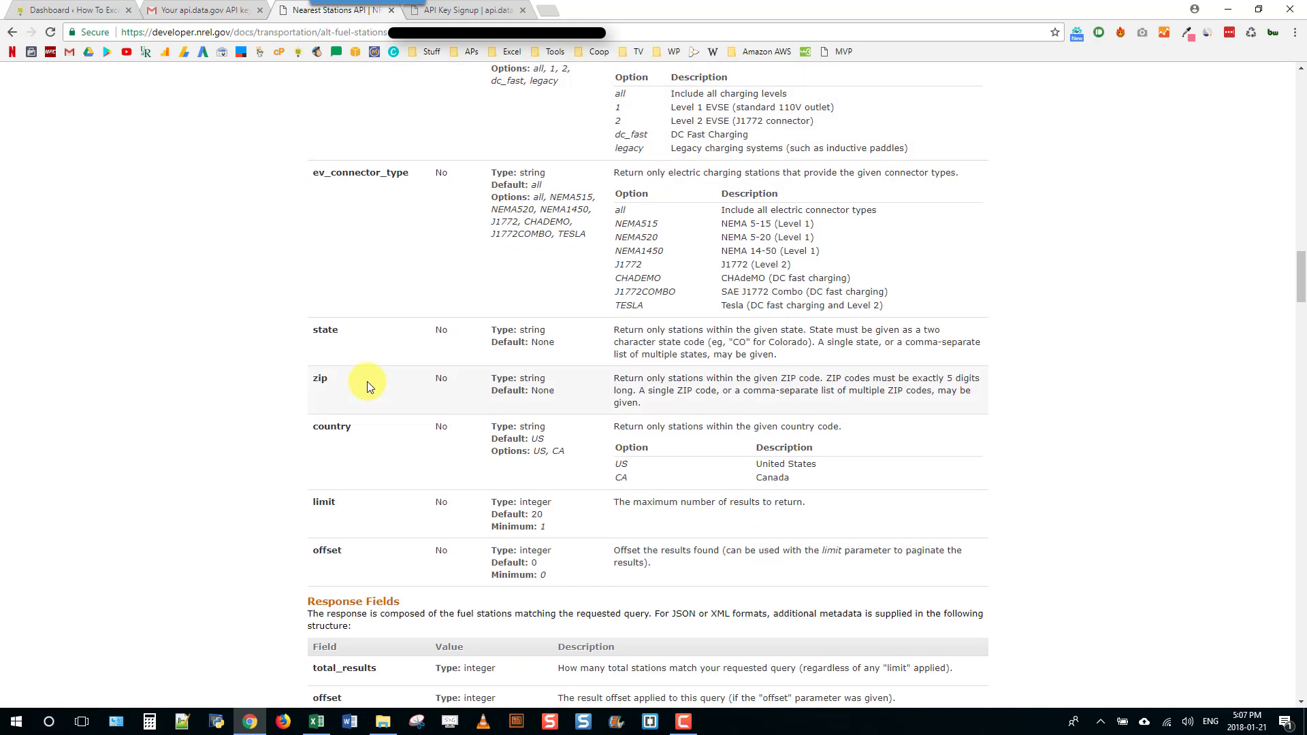
{"action": "scroll", "coordinate": [366, 382], "scroll_direction": "down", "scroll_amount": 2}
{"action": "scroll", "coordinate": [367, 381], "scroll_direction": "up", "scroll_amount": 5}
{"action": "scroll", "coordinate": [368, 382], "scroll_direction": "up", "scroll_amount": 13}
{"action": "scroll", "coordinate": [366, 381], "scroll_direction": "up", "scroll_amount": 5}
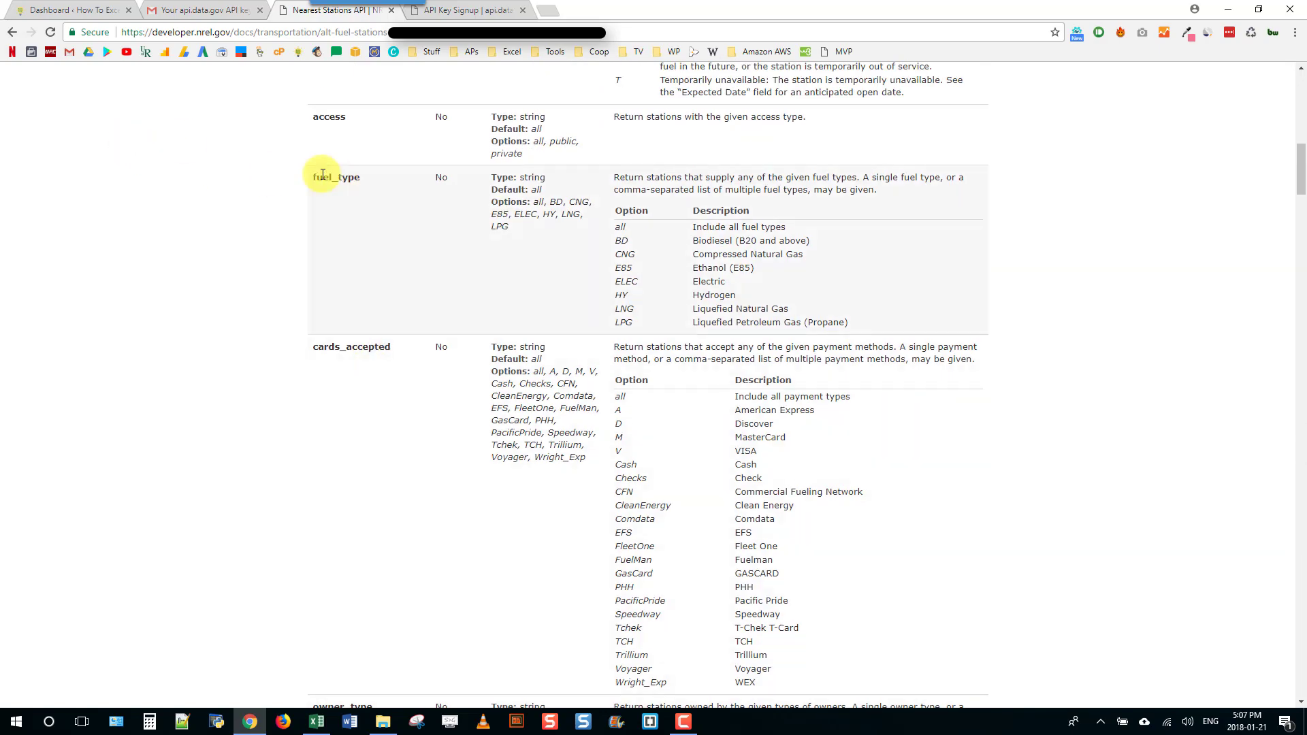
Add fuel_type=ELEC to the request URL, copying ELEC from the documentation
{"action": "left_click_drag", "start_coordinate": [314, 175], "coordinate": [365, 175]}
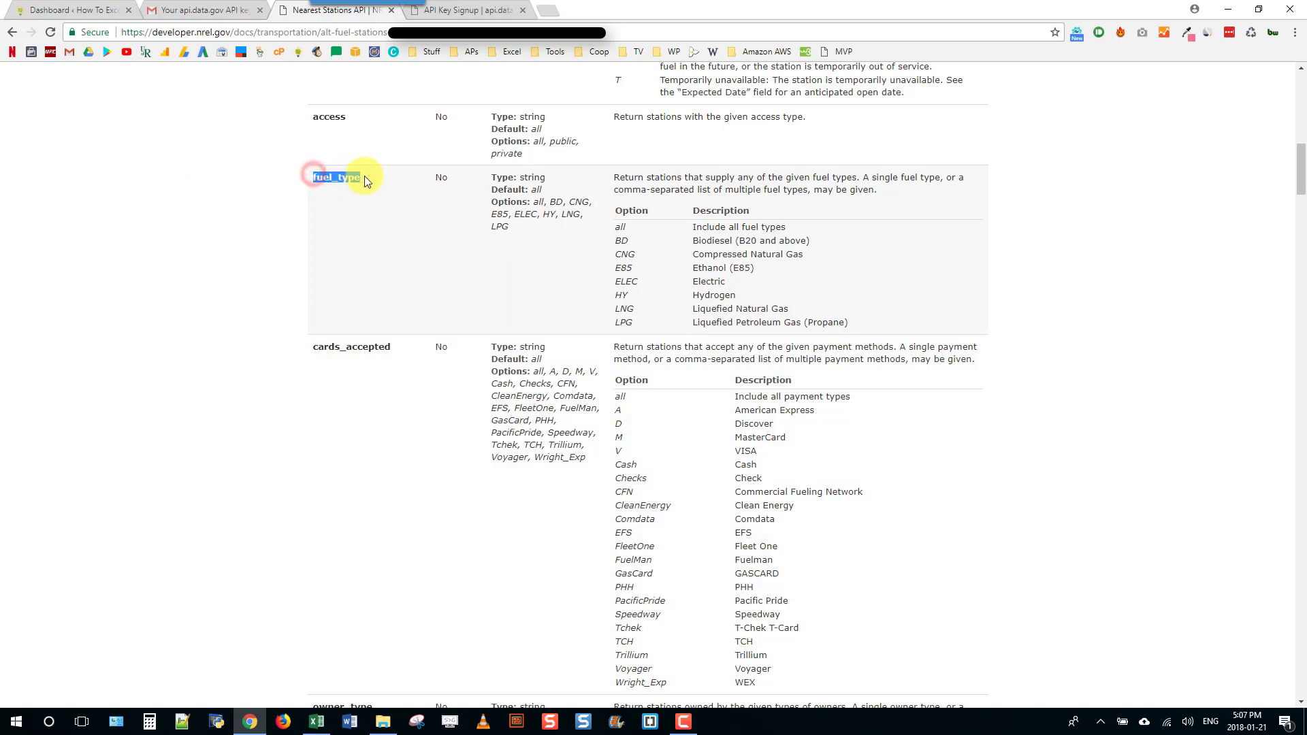
{"action": "left_click", "coordinate": [468, 10]}
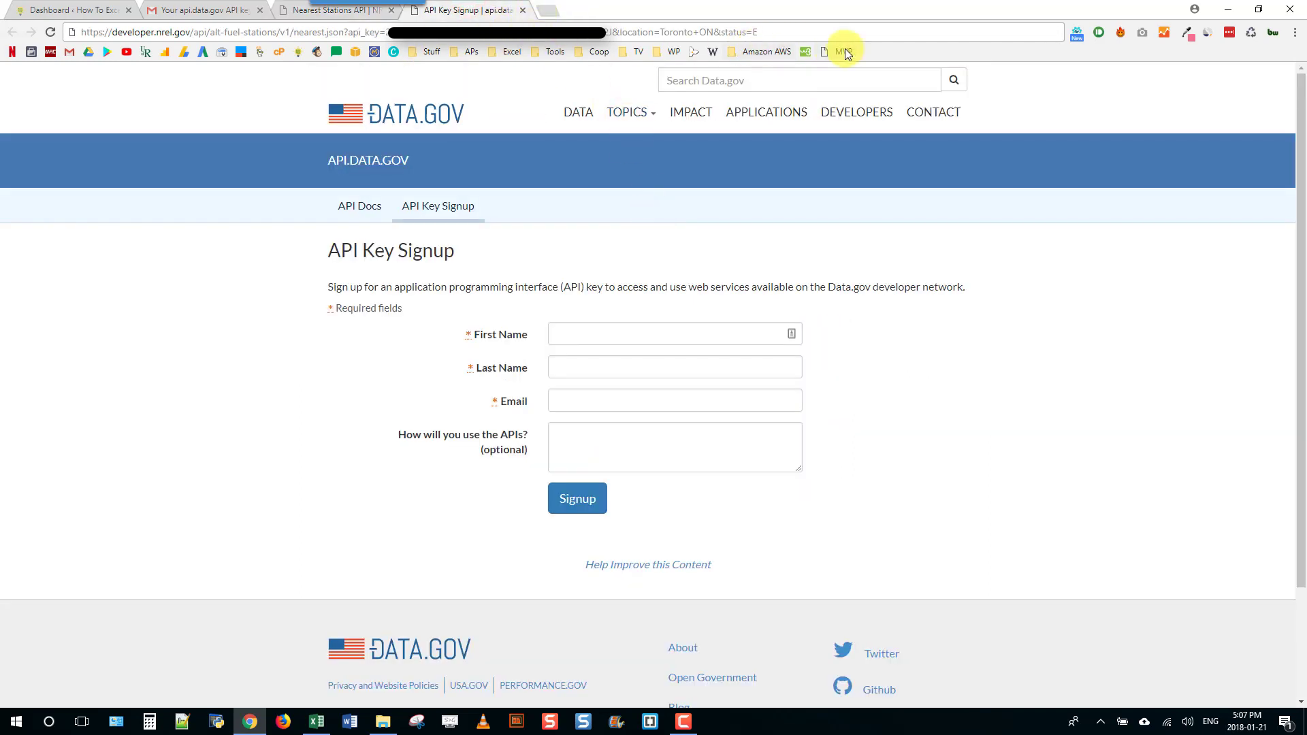
{"action": "type", "text": "&"}
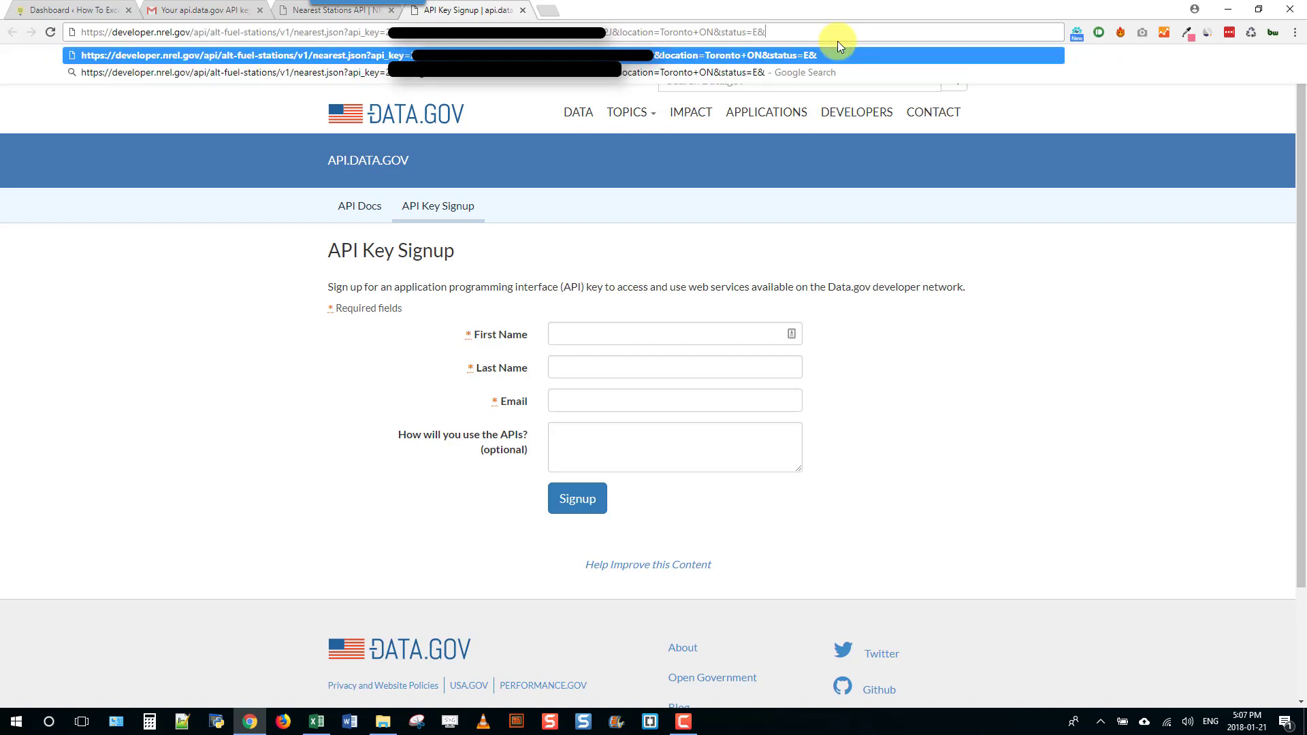
{"action": "type", "text": "fuel_type="}
{"action": "left_click", "coordinate": [290, 12]}
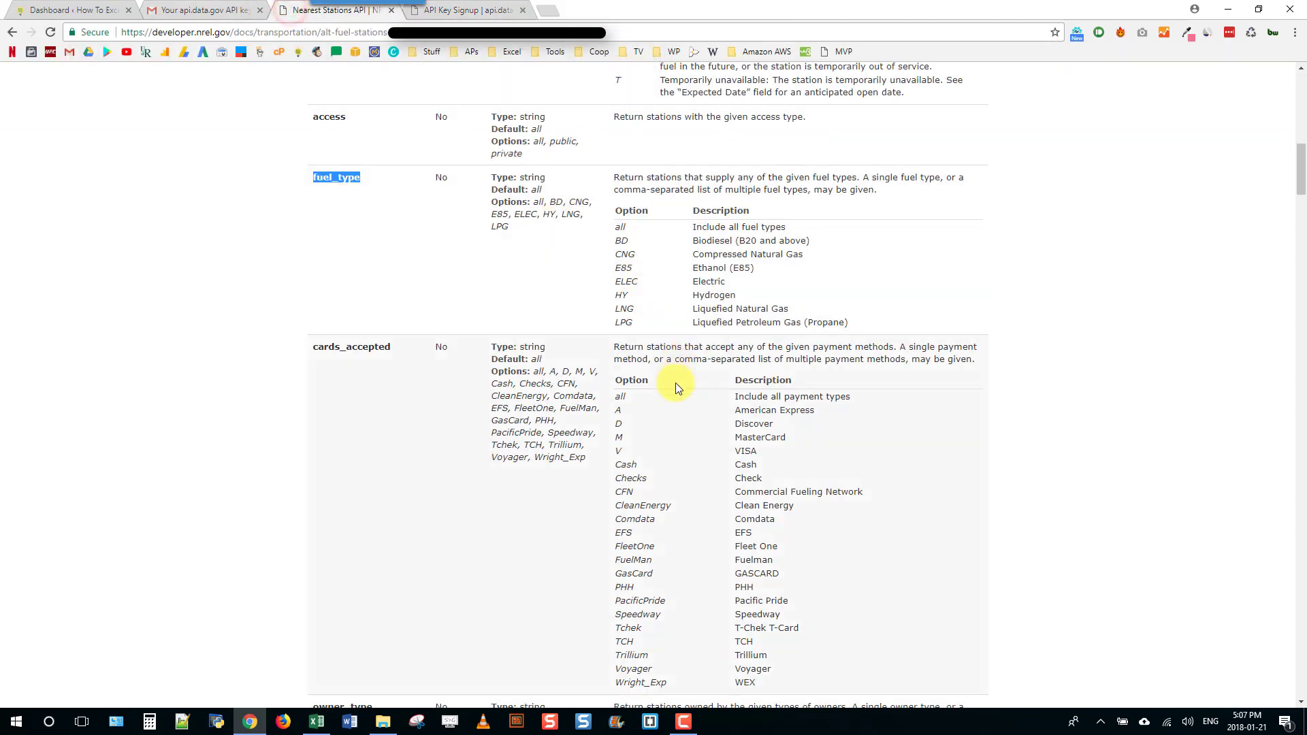
{"action": "double_click", "coordinate": [624, 281]}
{"action": "key", "text": "ctrl+c"}
{"action": "left_click", "coordinate": [490, 10]}
{"action": "key", "text": "ctrl+v"}
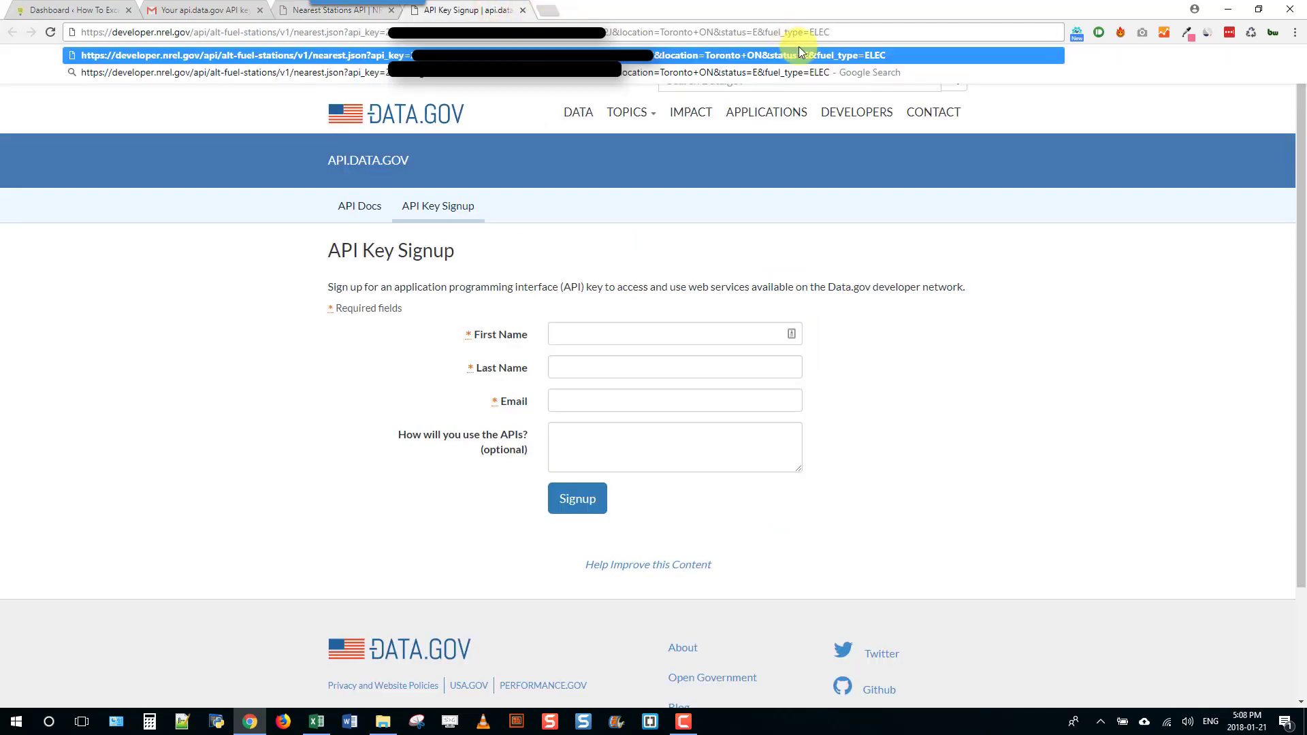
Append limit=5 to the request URL and submit it to load the JSON response
{"action": "left_click", "coordinate": [301, 16]}
{"action": "scroll", "coordinate": [406, 366], "scroll_direction": "down", "scroll_amount": 20}
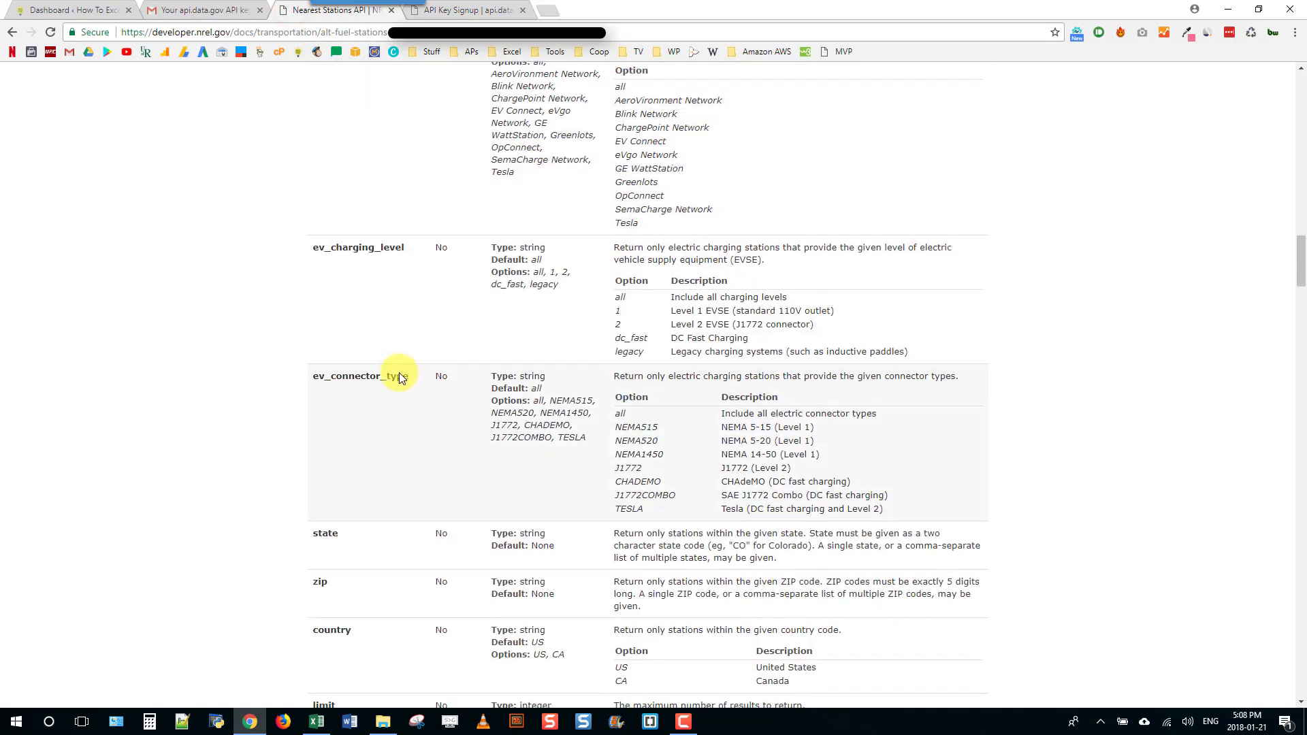
{"action": "scroll", "coordinate": [394, 358], "scroll_direction": "down", "scroll_amount": 3}
{"action": "scroll", "coordinate": [368, 354], "scroll_direction": "up", "scroll_amount": 3}
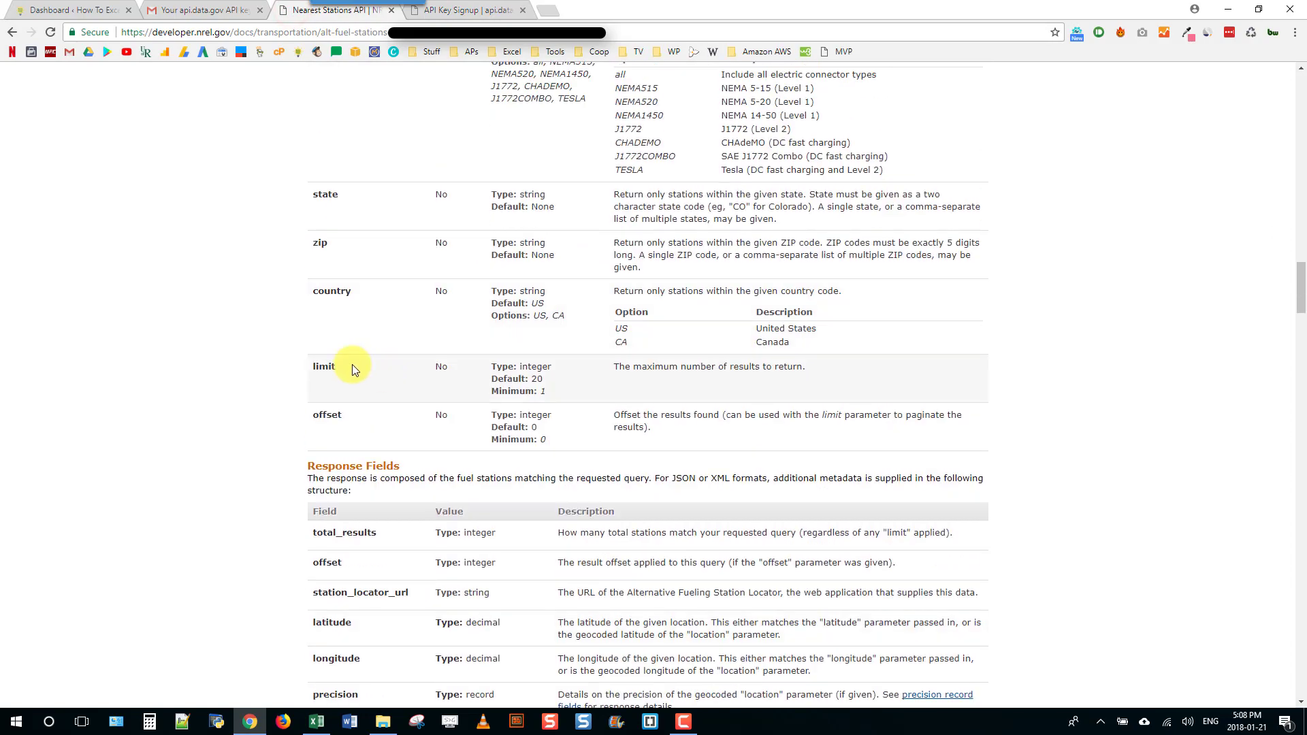
{"action": "double_click", "coordinate": [318, 367]}
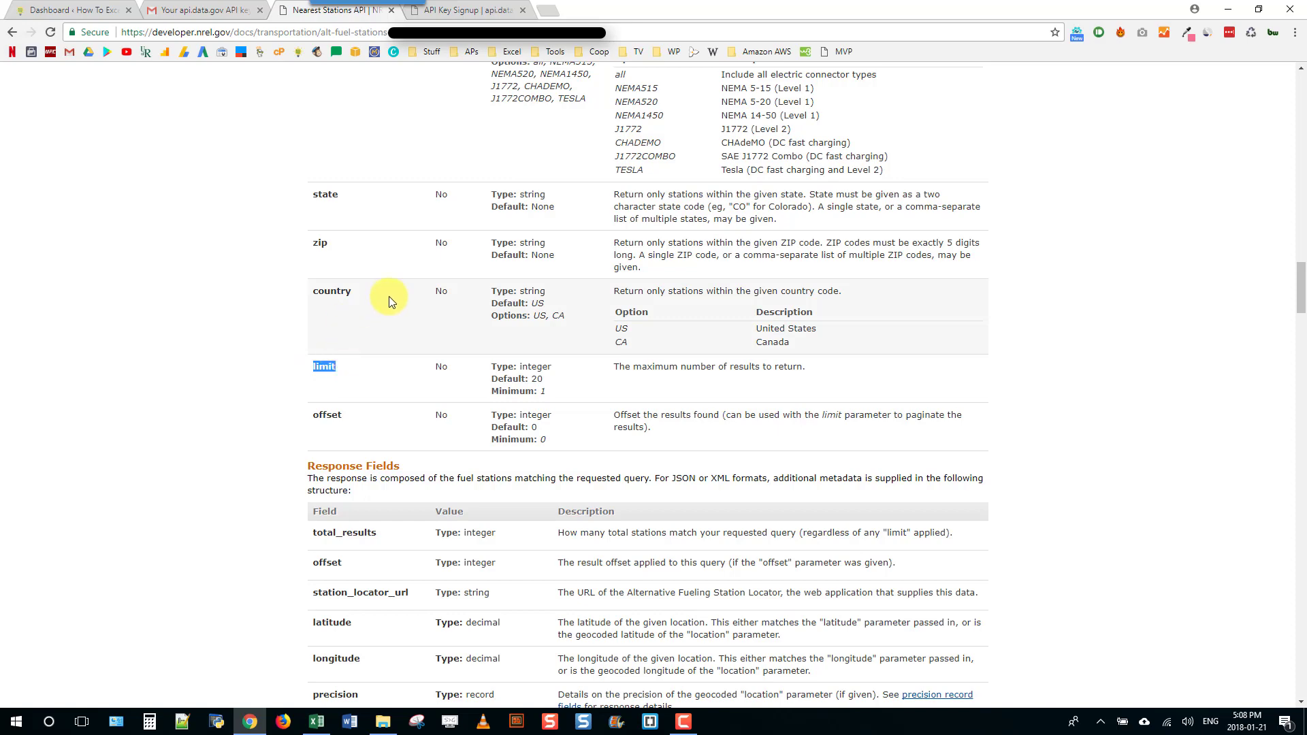
{"action": "left_click", "coordinate": [468, 10]}
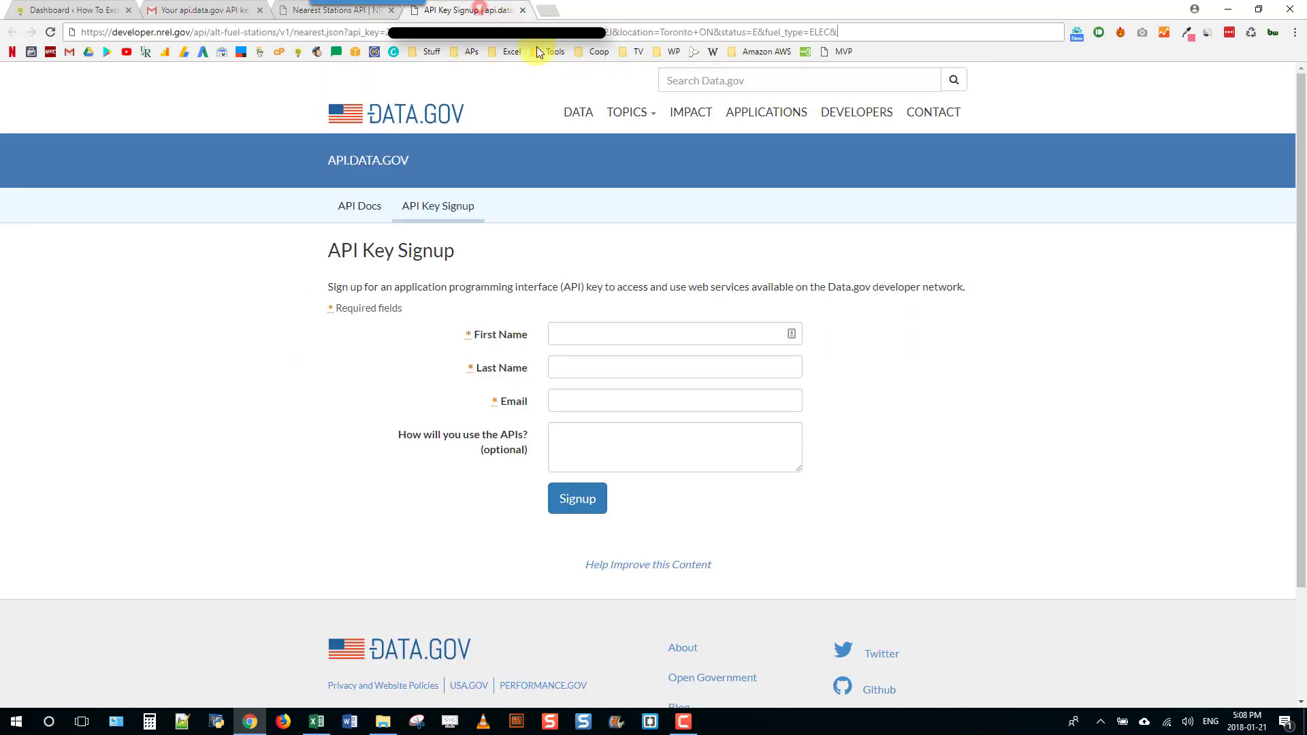
{"action": "left_click", "coordinate": [871, 32]}
{"action": "key", "text": "ctrl+v"}
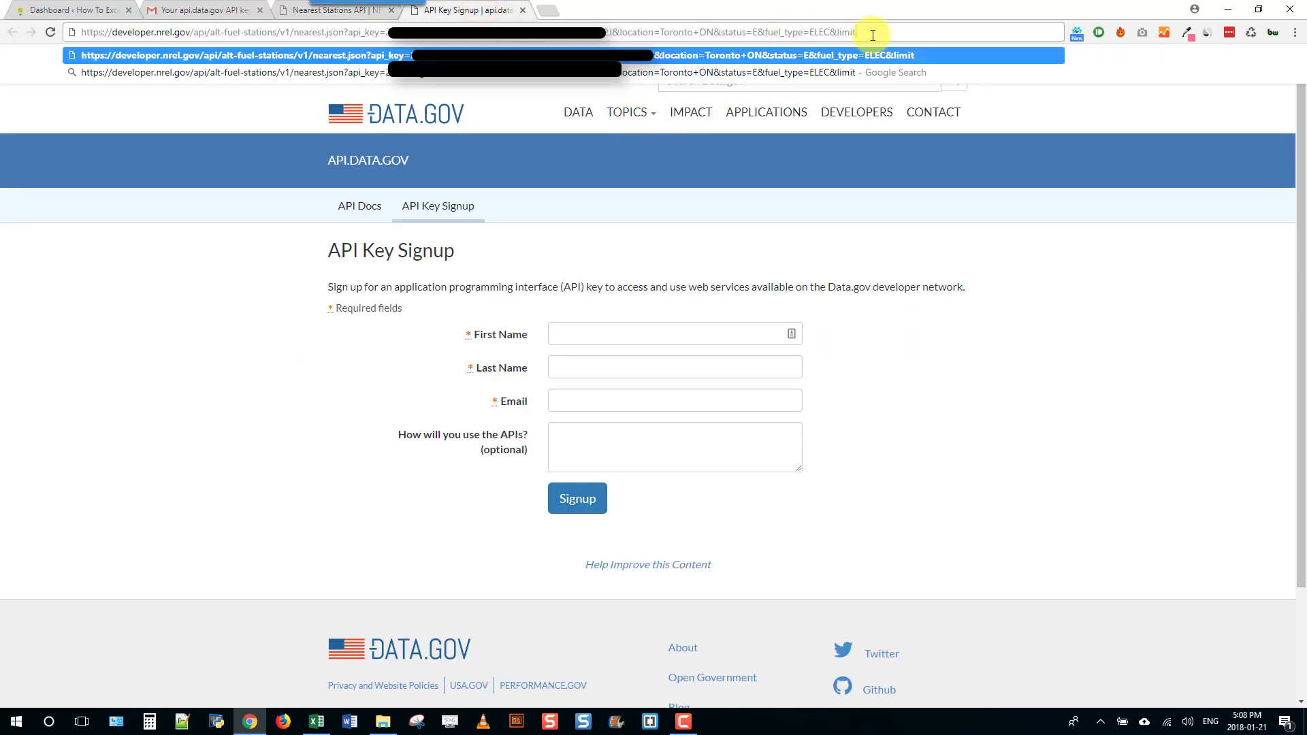
{"action": "type", "text": "=5"}
{"action": "left_click_drag", "start_coordinate": [873, 32], "coordinate": [2, 37]}
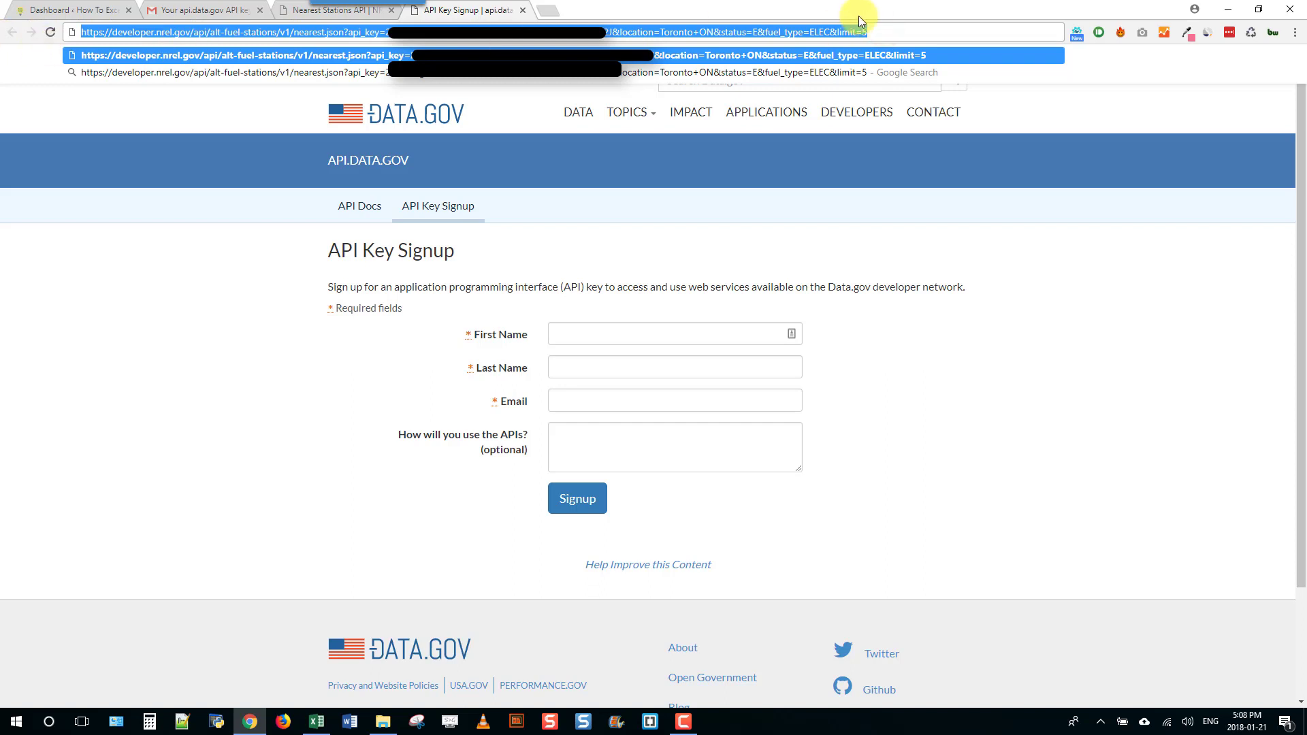
{"action": "key", "text": "Return"}
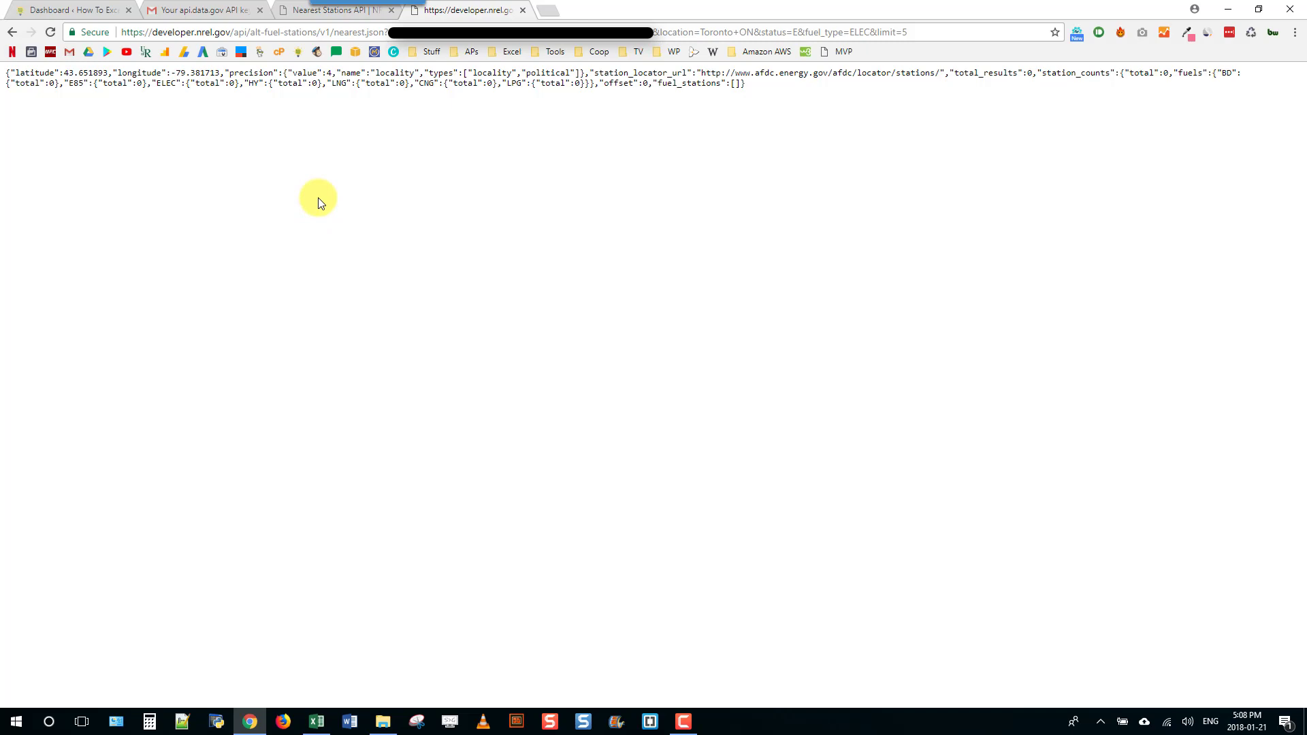
Look up the country parameter in the docs and append &country=CA to the request URL
{"action": "left_click", "coordinate": [301, 14]}
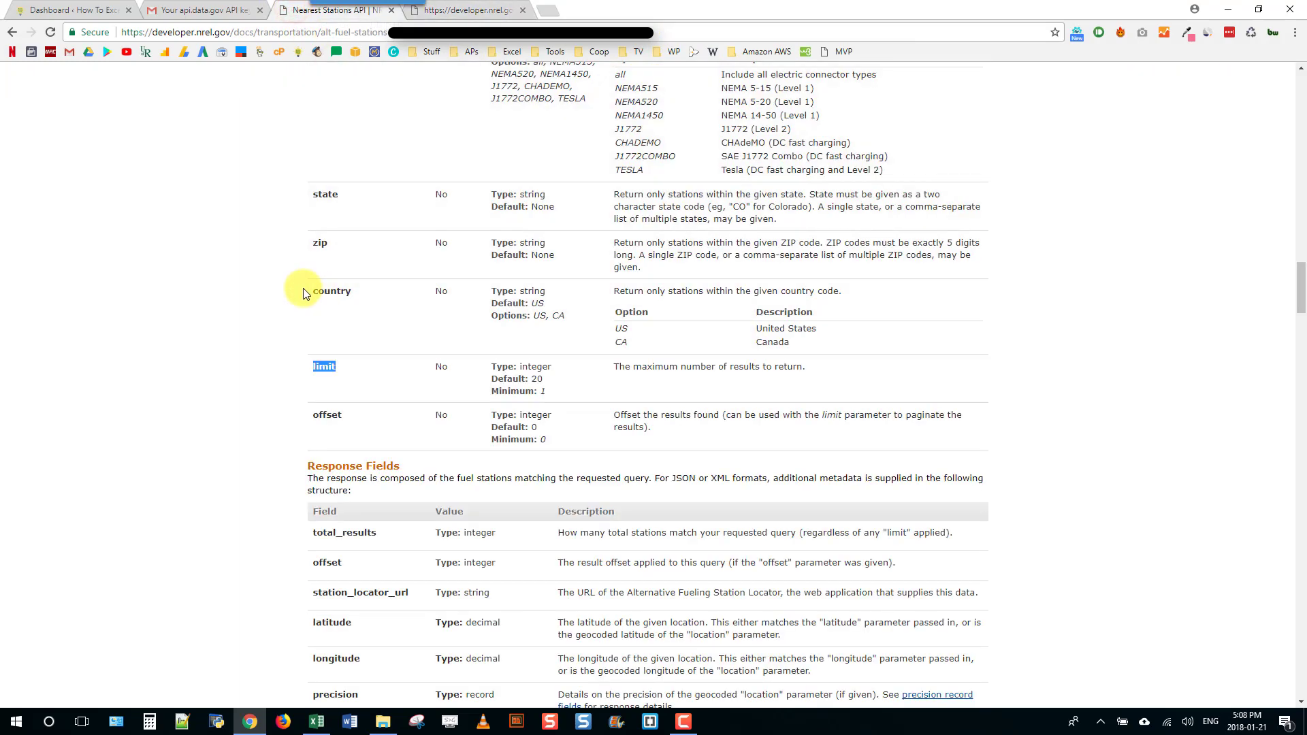
{"action": "left_click_drag", "start_coordinate": [312, 294], "coordinate": [361, 296]}
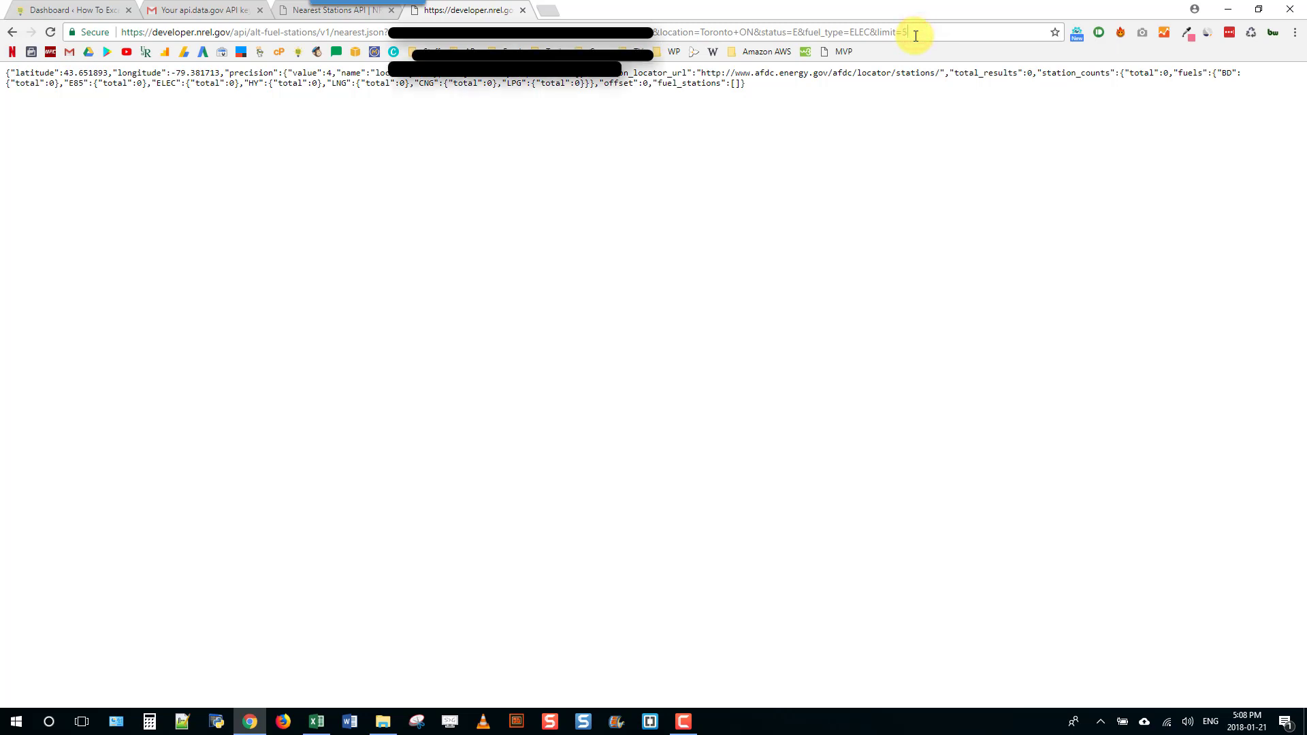
{"action": "type", "text": "&country=CA"}
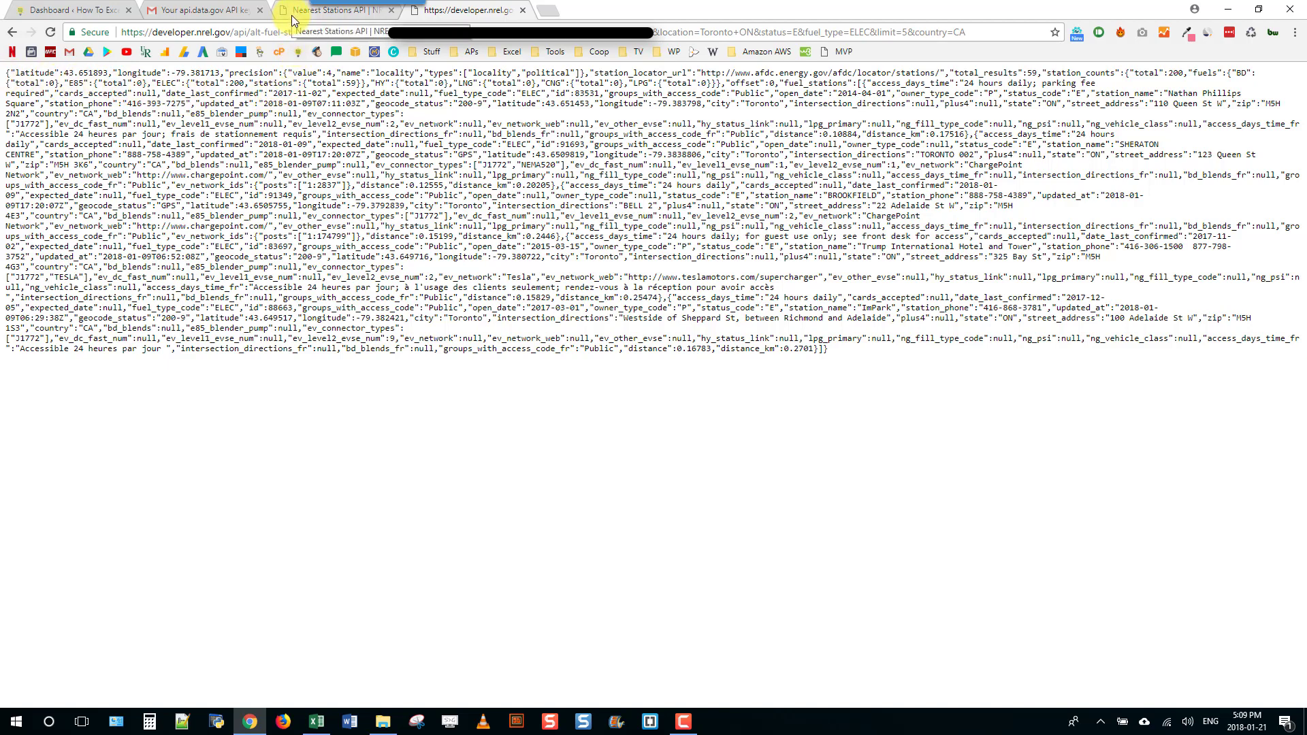
In Excel, close the Document Recovery pane and remove the recovered files
{"action": "left_click", "coordinate": [320, 725]}
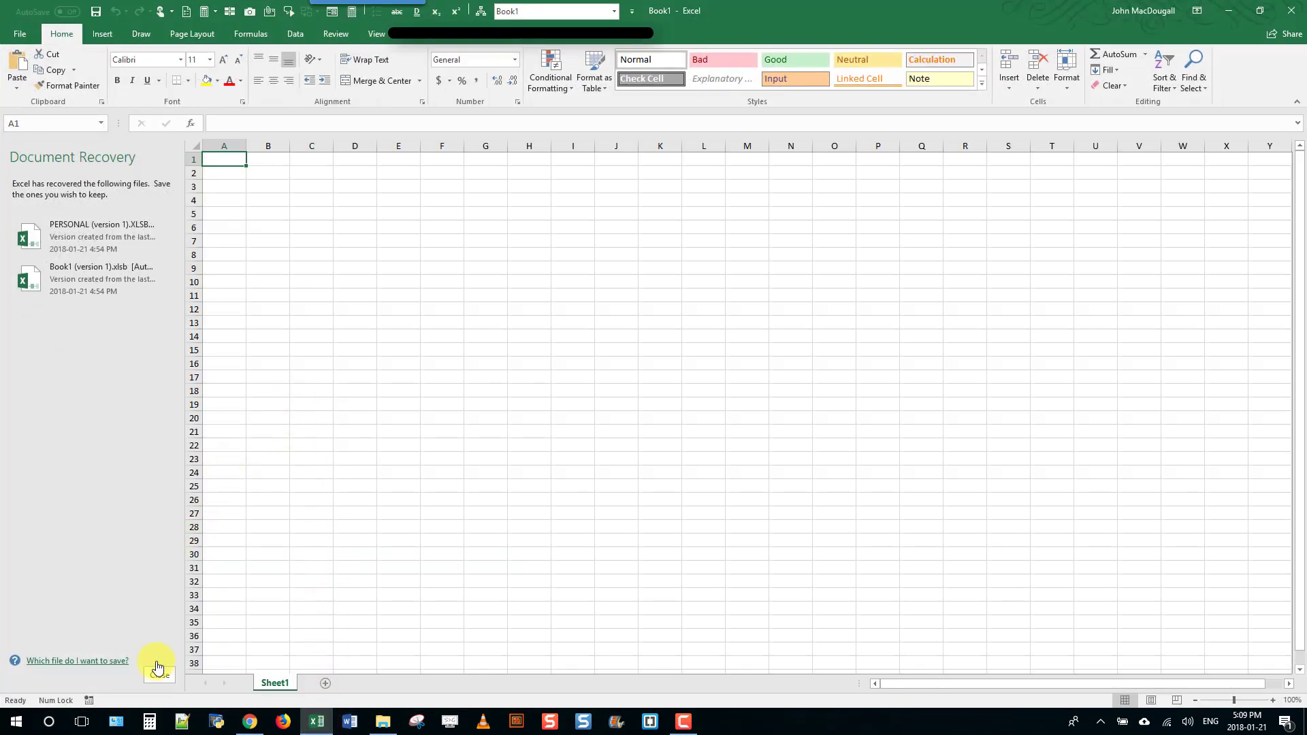
{"action": "left_click", "coordinate": [158, 677]}
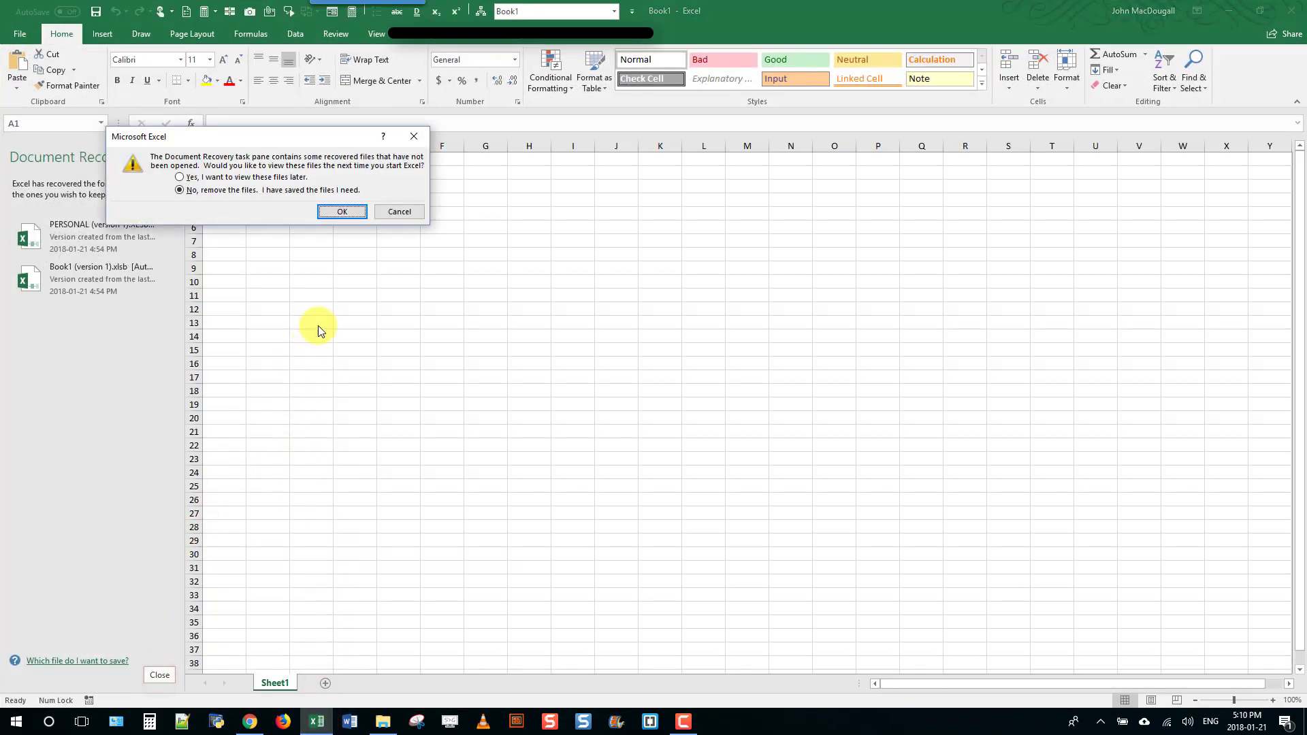
{"action": "left_click", "coordinate": [348, 213]}
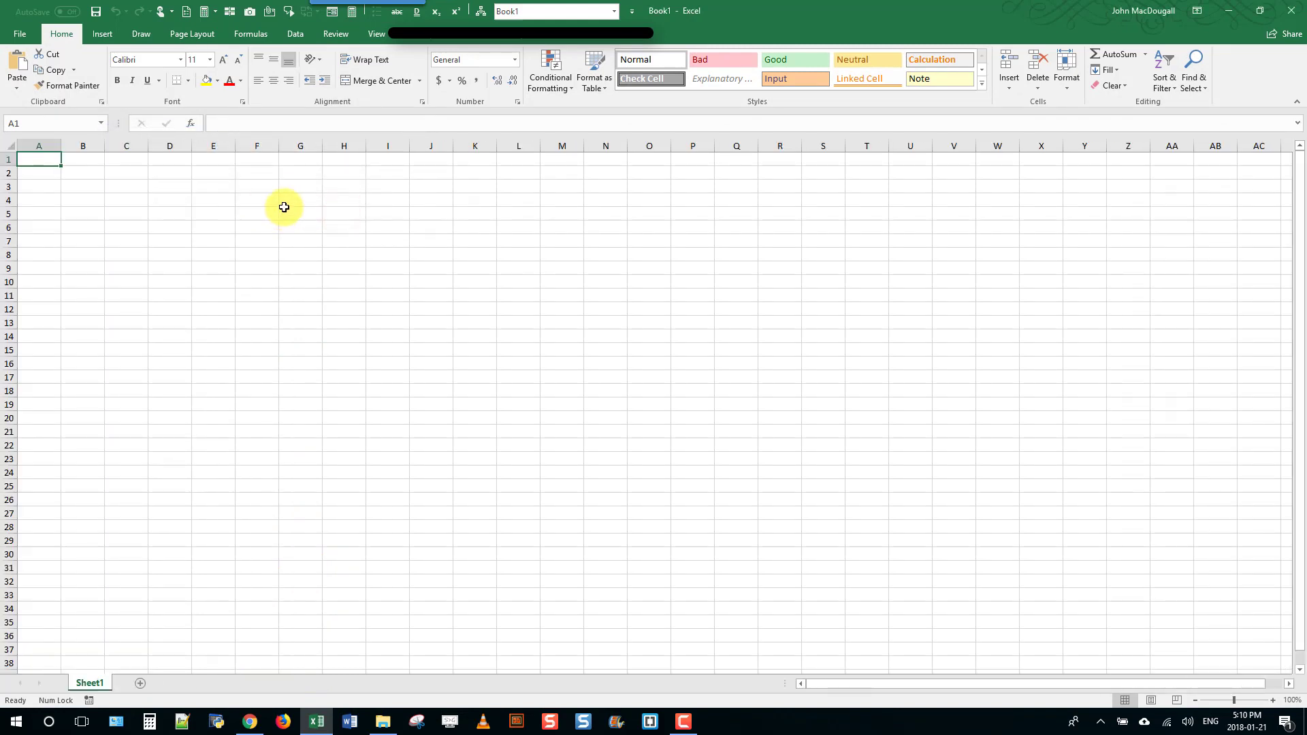
{"action": "left_click", "coordinate": [297, 36]}
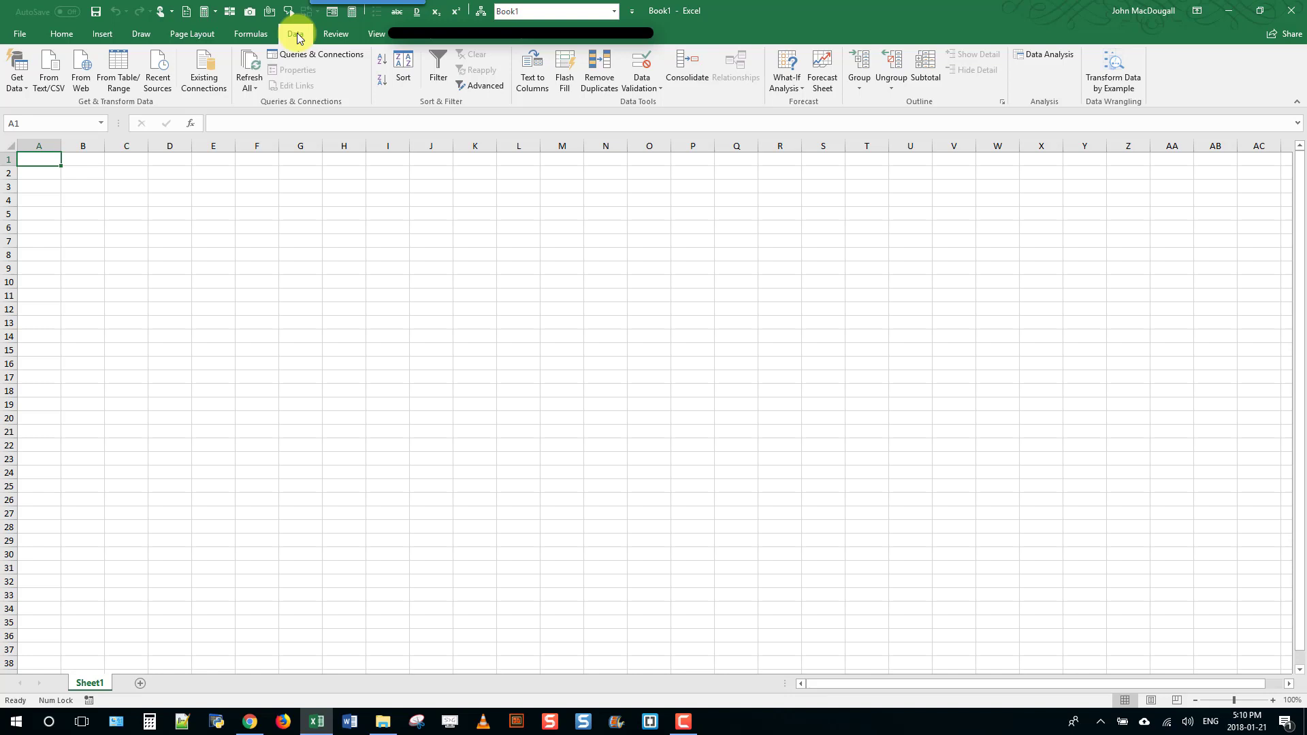
Import the NREL nearest.json request URL through Data > From Web
{"action": "left_click", "coordinate": [81, 83]}
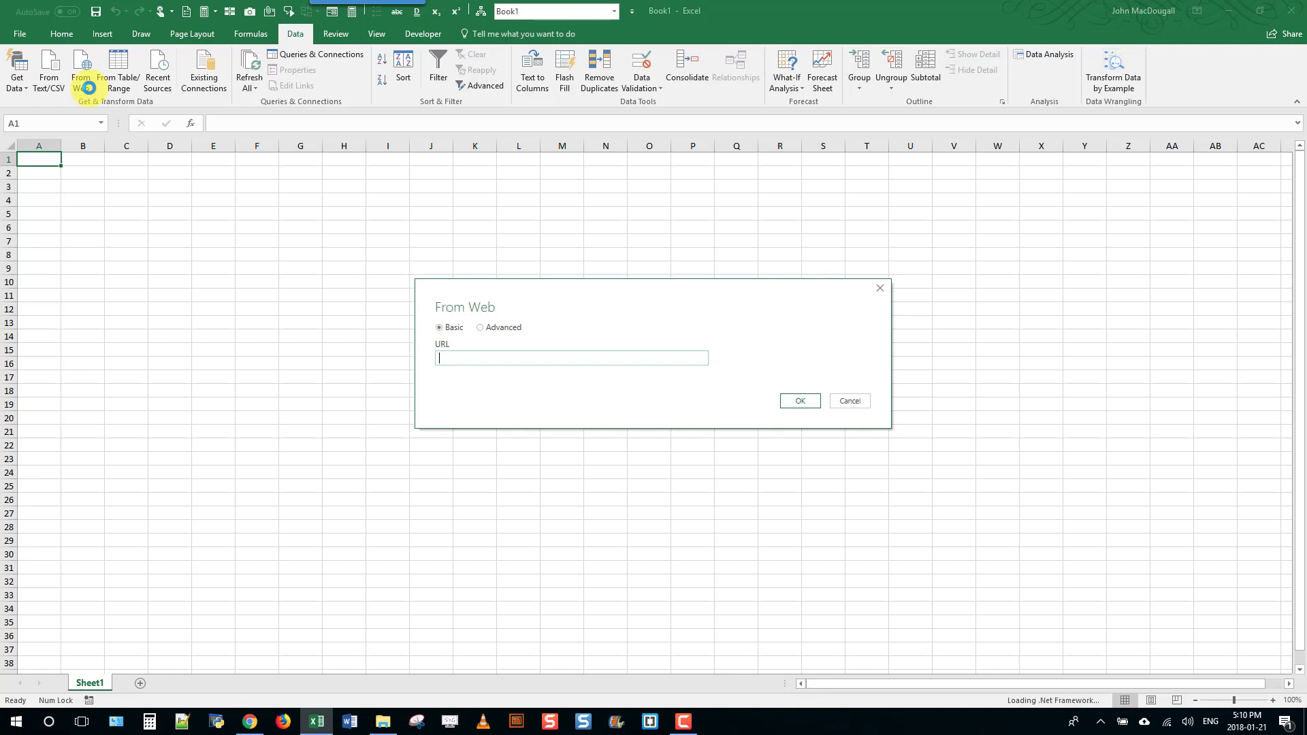
{"action": "left_click", "coordinate": [473, 358]}
{"action": "key", "text": "ctrl+v"}
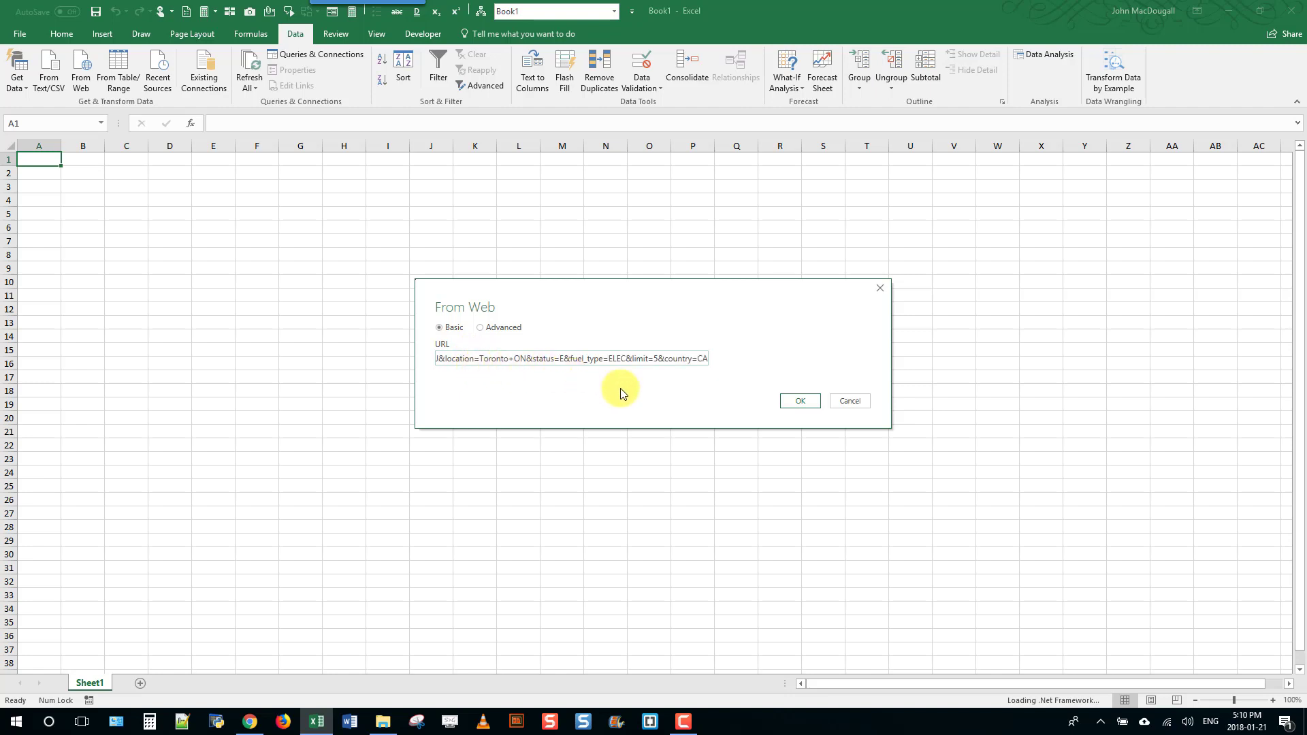
{"action": "left_click", "coordinate": [798, 402]}
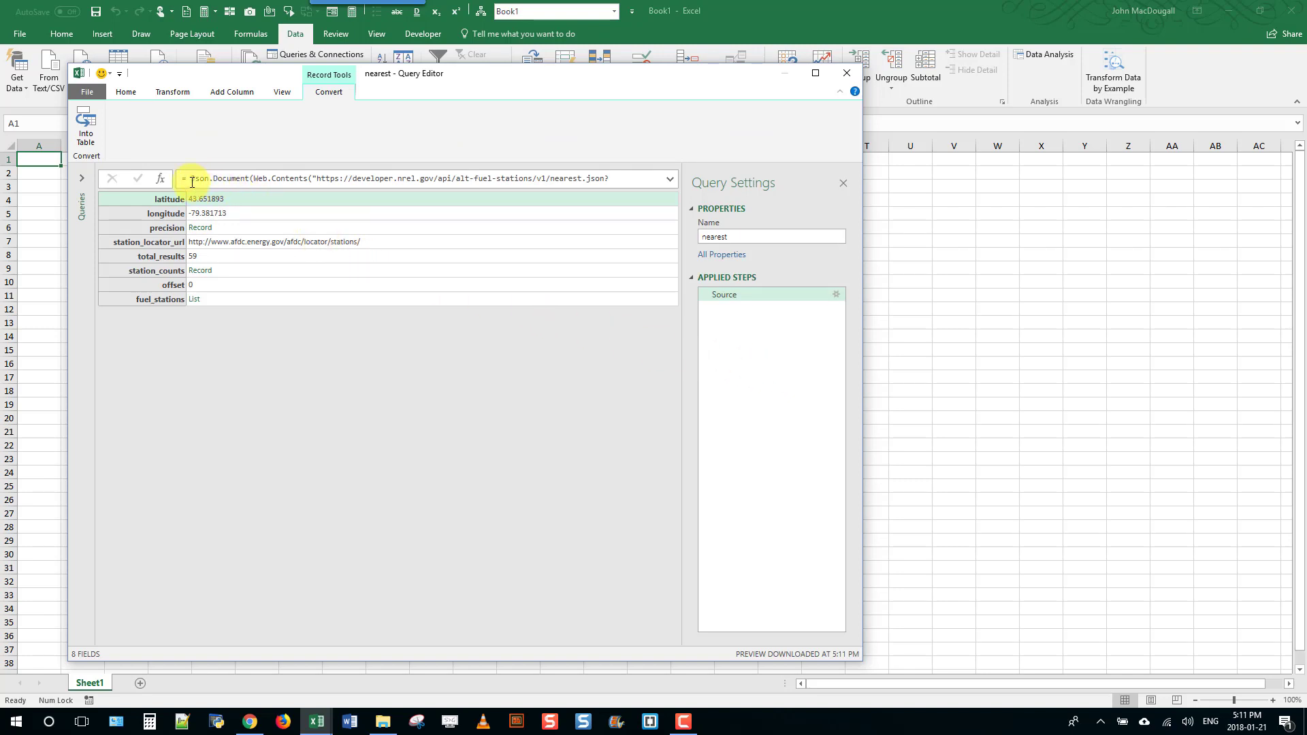
Drill into the fuel_stations List in the Query Editor to show its 5 records
{"action": "left_click_drag", "start_coordinate": [190, 179], "coordinate": [243, 184]}
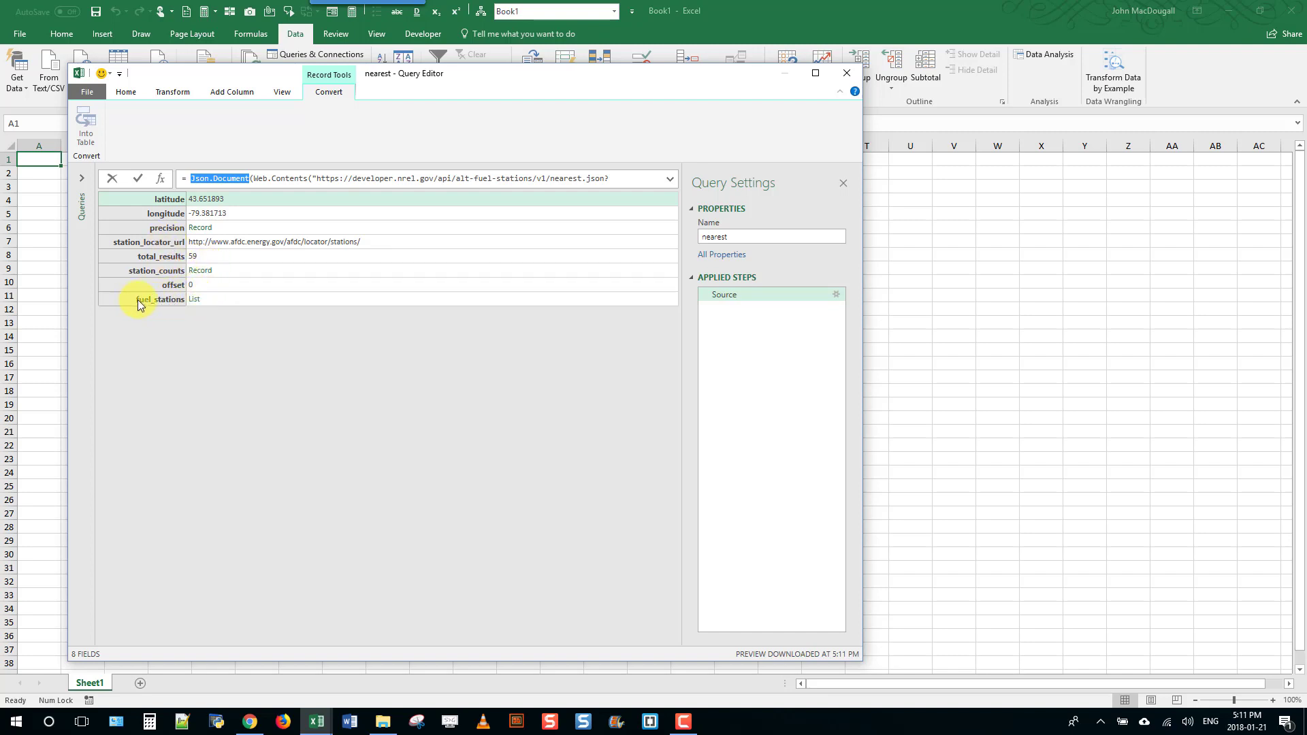
{"action": "left_click", "coordinate": [194, 300]}
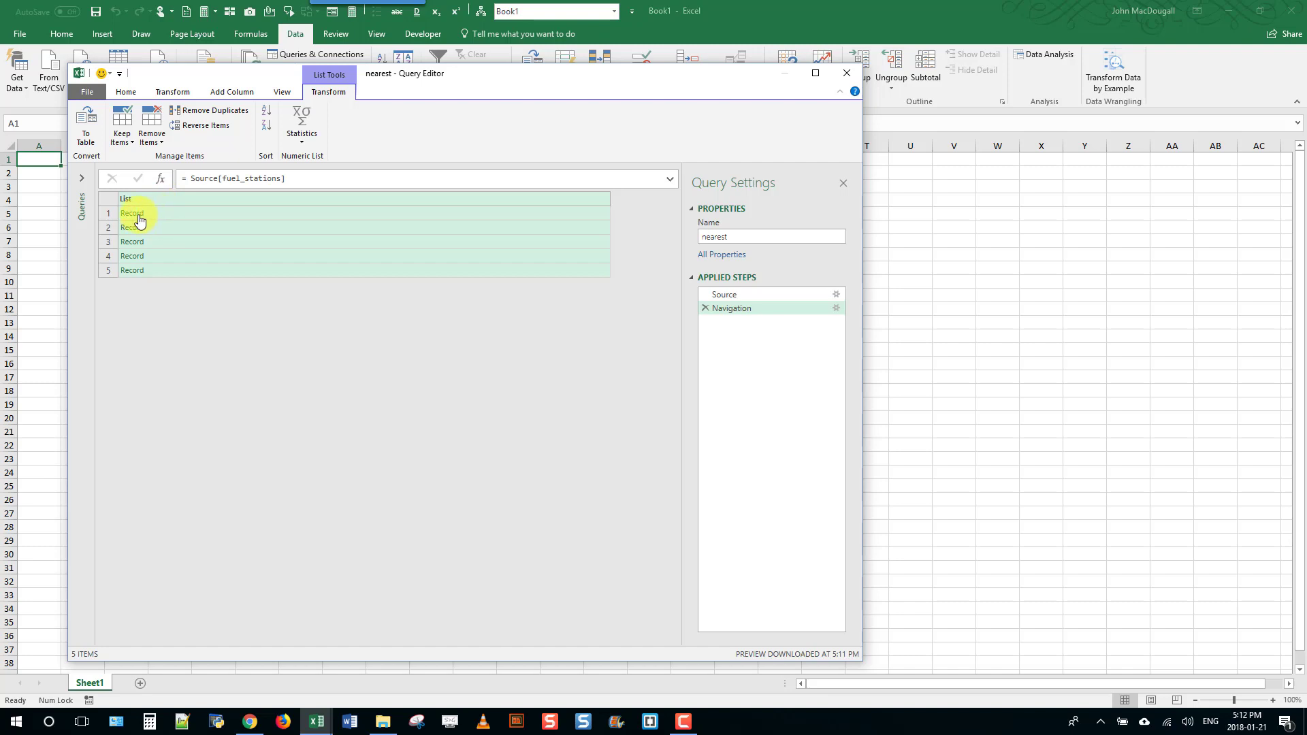
Convert the fuel_stations list To Table with delimiter None, giving Column1 of five records
{"action": "left_click", "coordinate": [92, 138]}
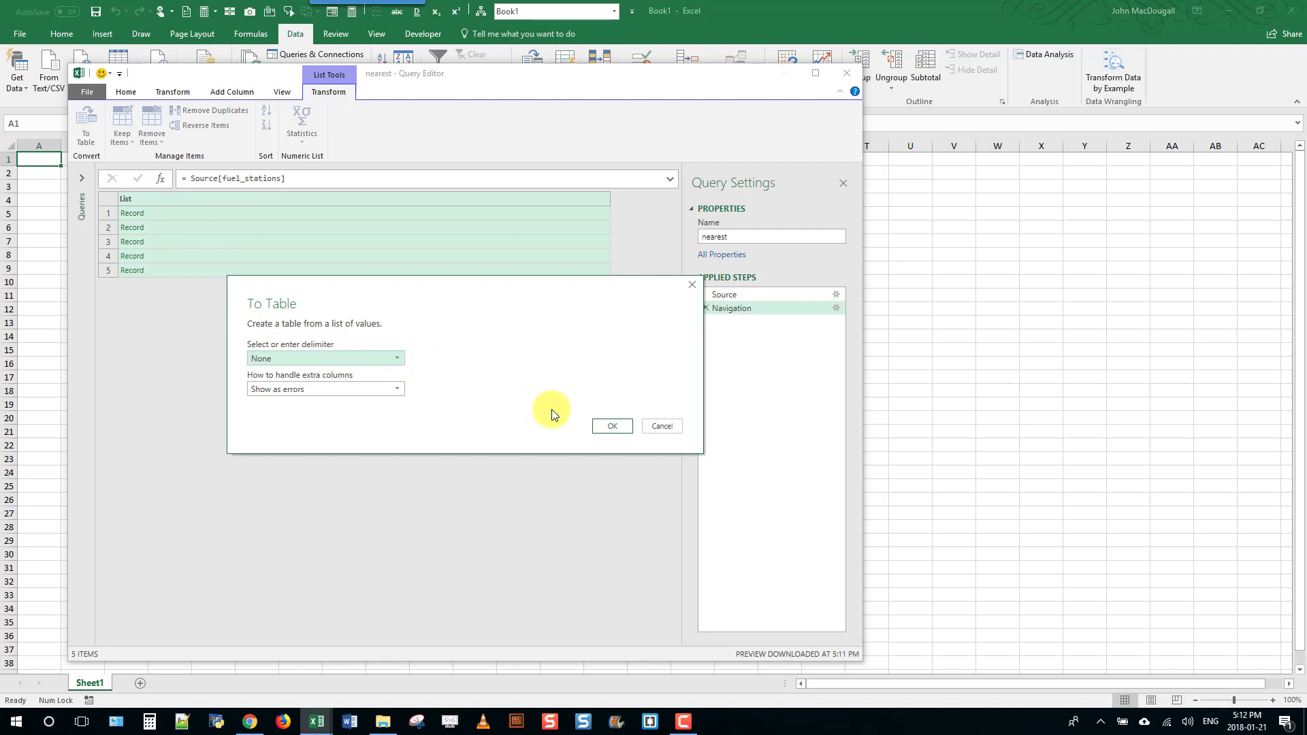
{"action": "left_click", "coordinate": [607, 427]}
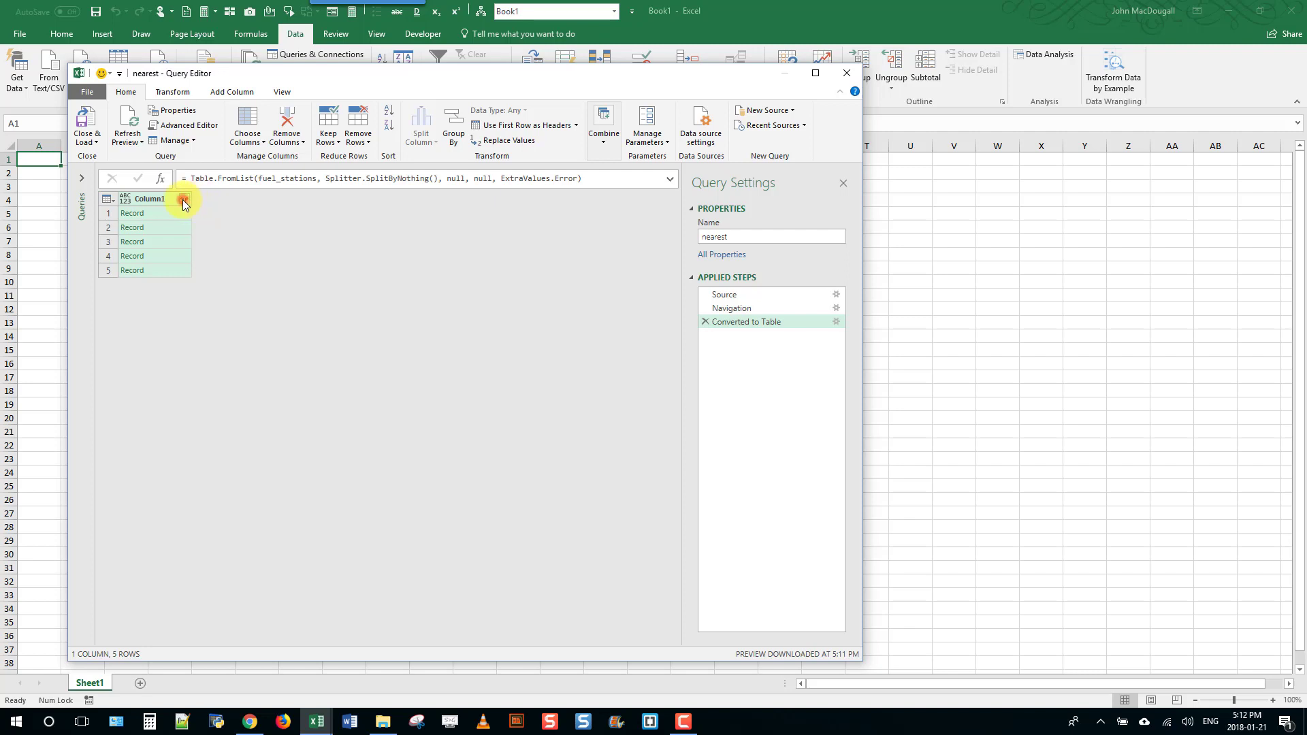
Expand Column1 without name prefixes into fields like access_days_time, id and station_name, then browse the columns
{"action": "left_click", "coordinate": [182, 200]}
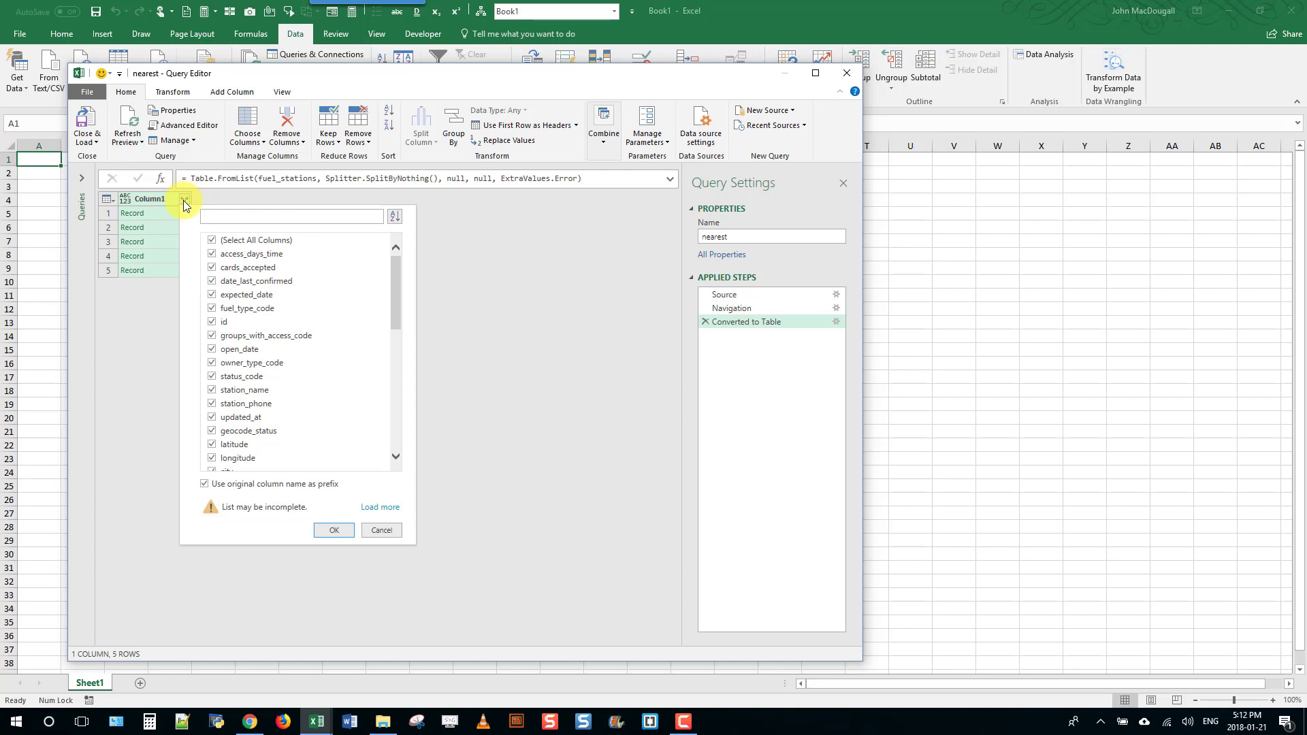
{"action": "left_click", "coordinate": [204, 484]}
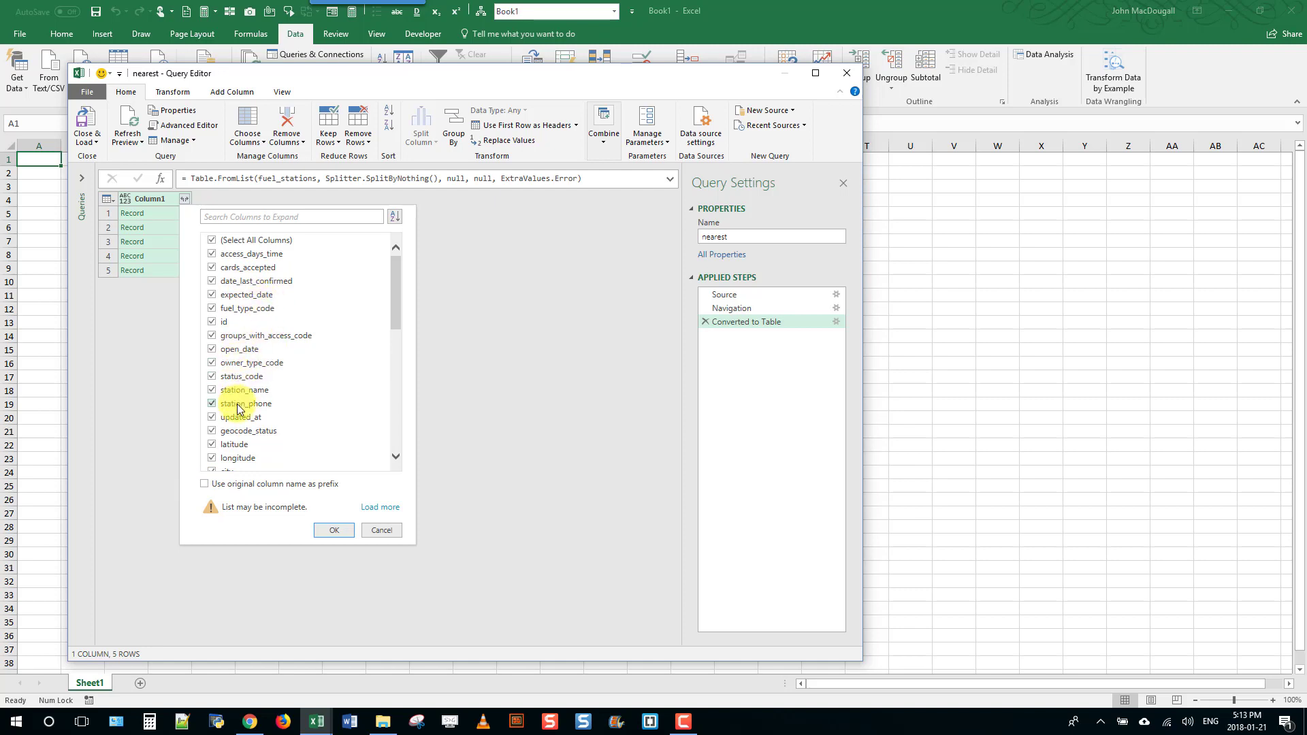
{"action": "left_click", "coordinate": [326, 533]}
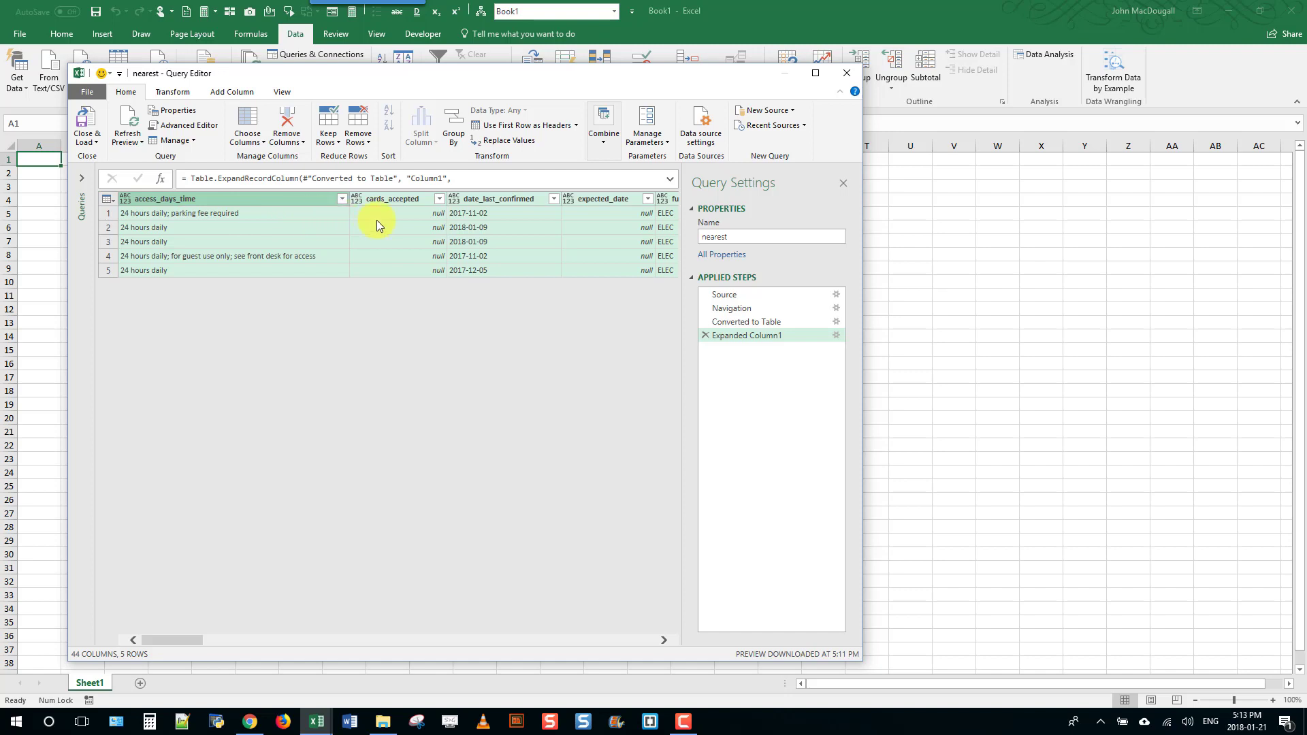
{"action": "left_click_drag", "start_coordinate": [173, 648], "coordinate": [138, 638]}
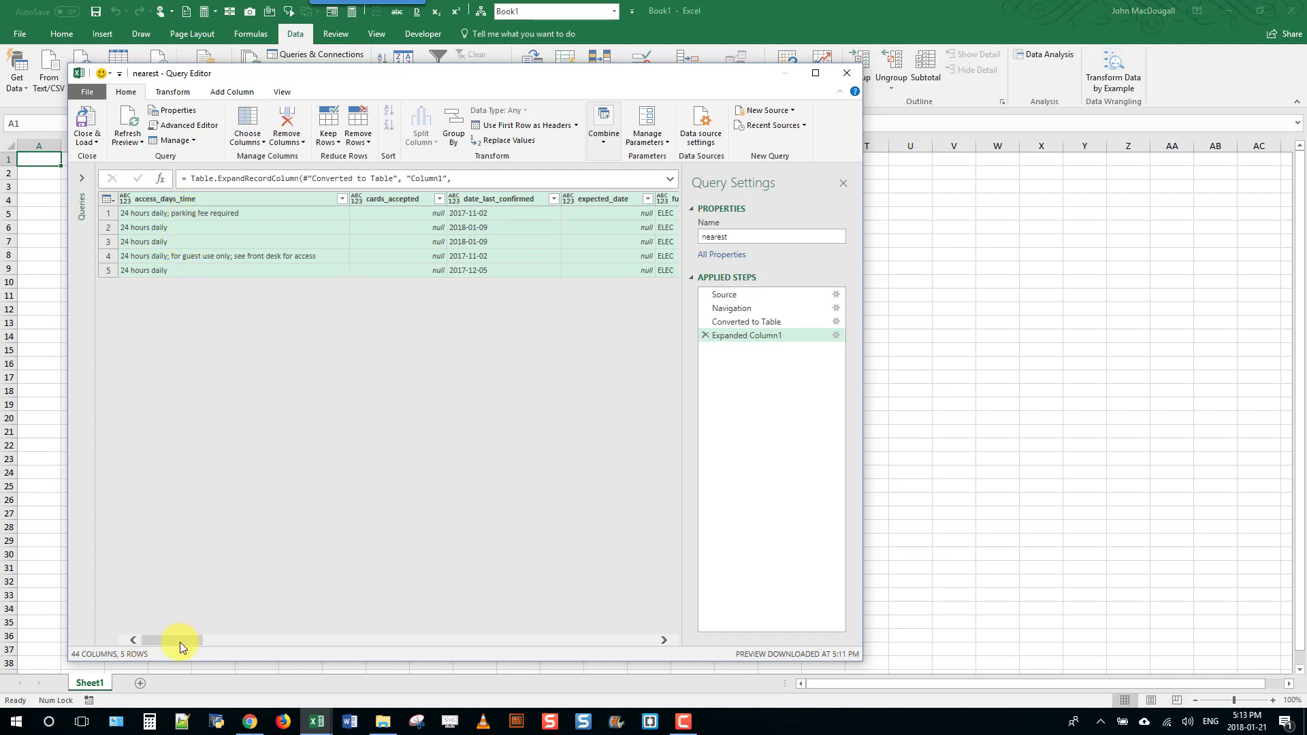
{"action": "left_click_drag", "start_coordinate": [178, 643], "coordinate": [251, 648]}
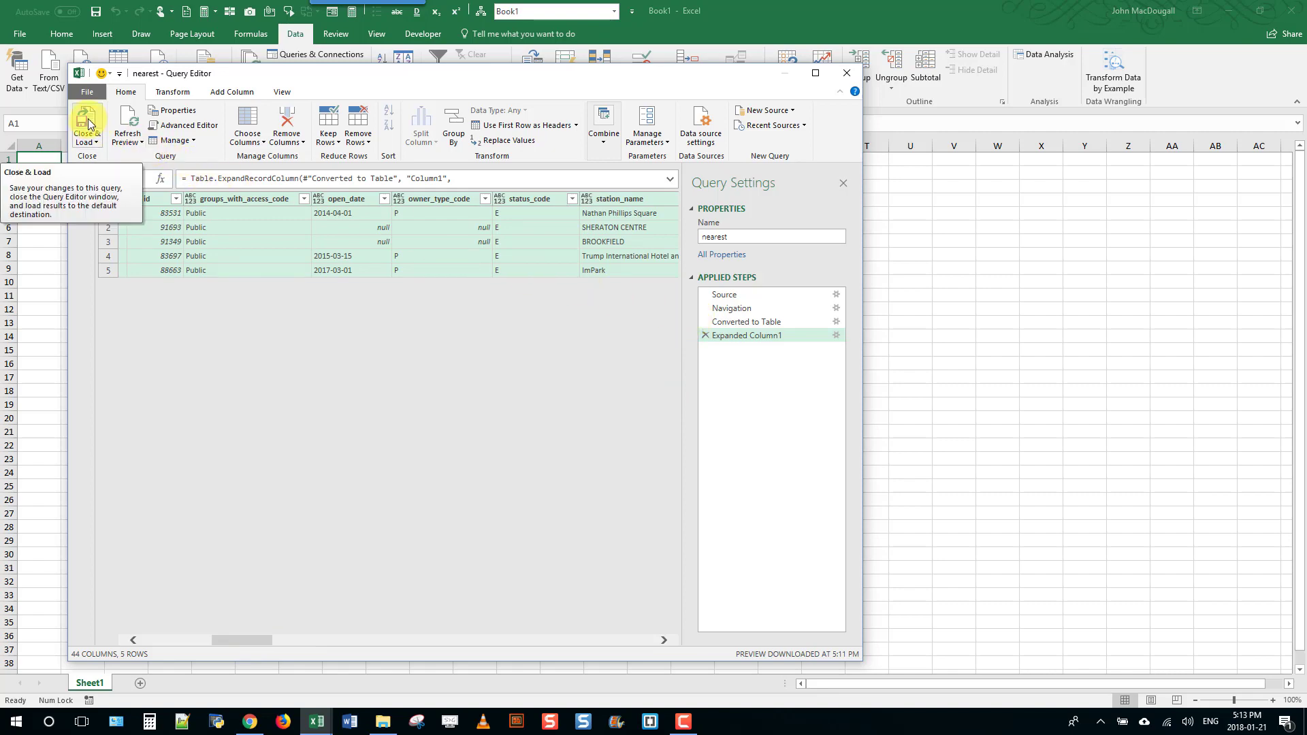
Close & Load the 'nearest' query as a table on Sheet2 and widen the Queries & Connections pane
{"action": "left_click", "coordinate": [87, 123]}
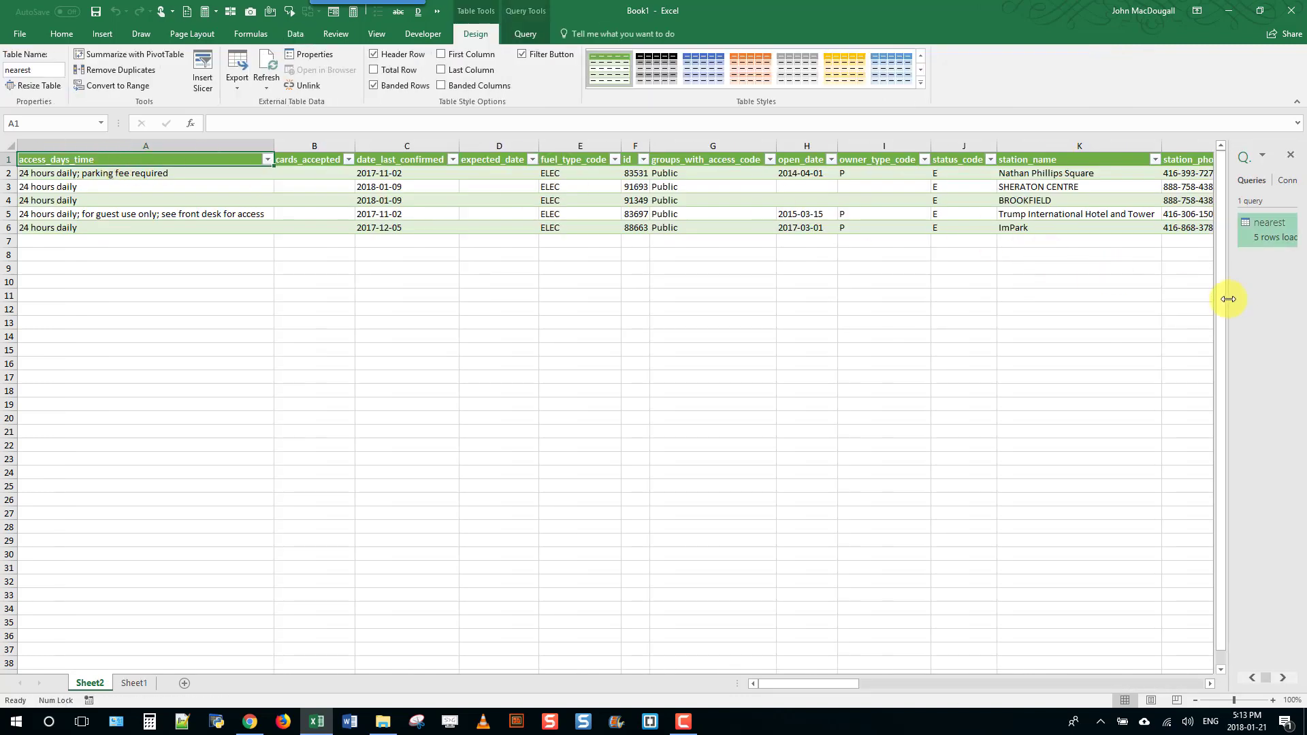
{"action": "left_click_drag", "start_coordinate": [1228, 299], "coordinate": [1021, 312]}
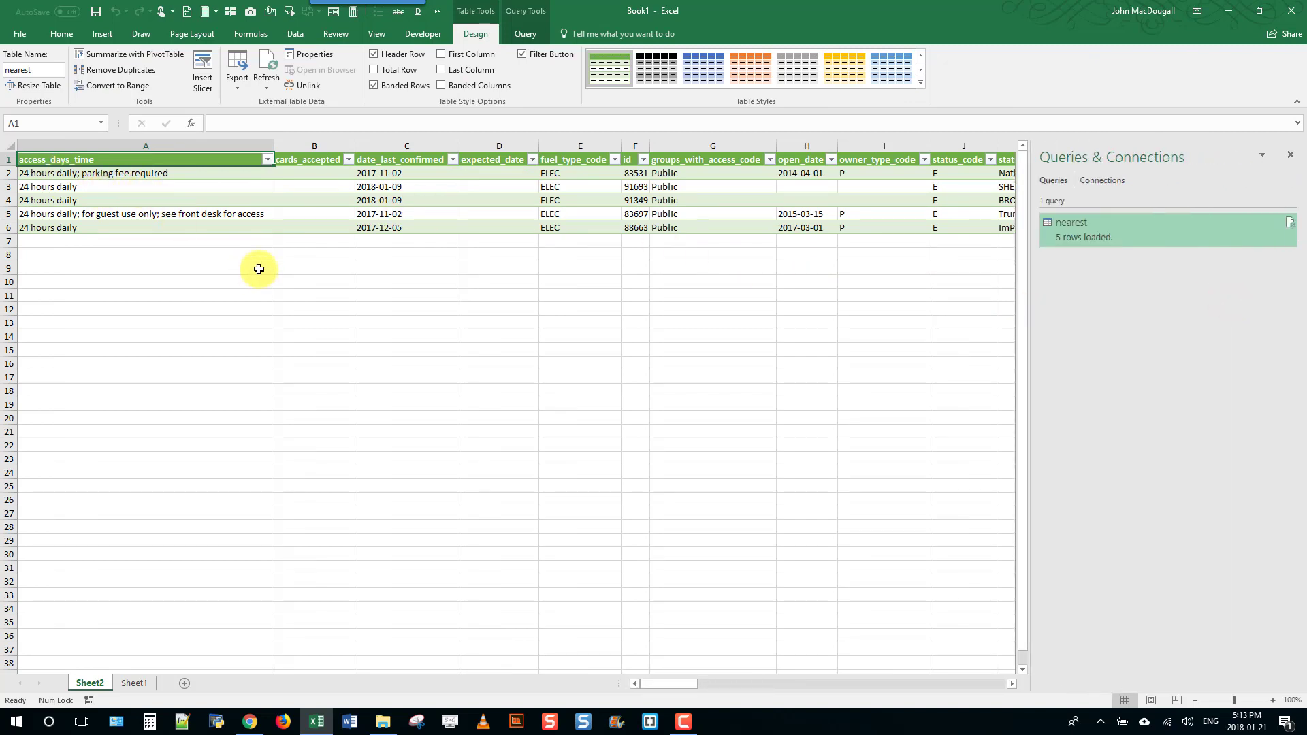